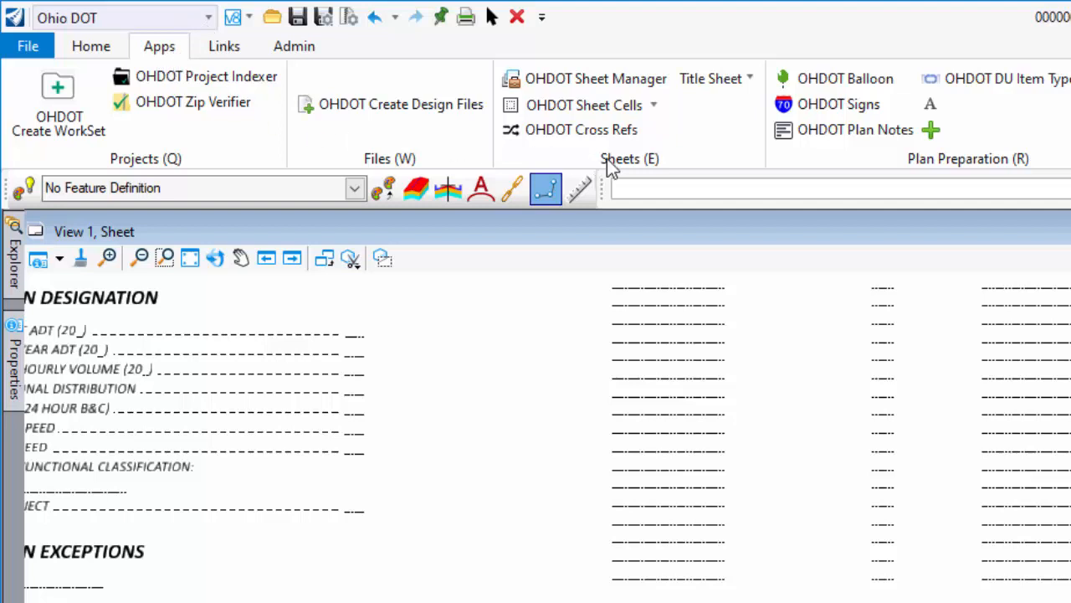
# Launch OHDOT Plan Signatures from the Apps tab's Title Sheet dropdown.
pyautogui.click(749, 78)
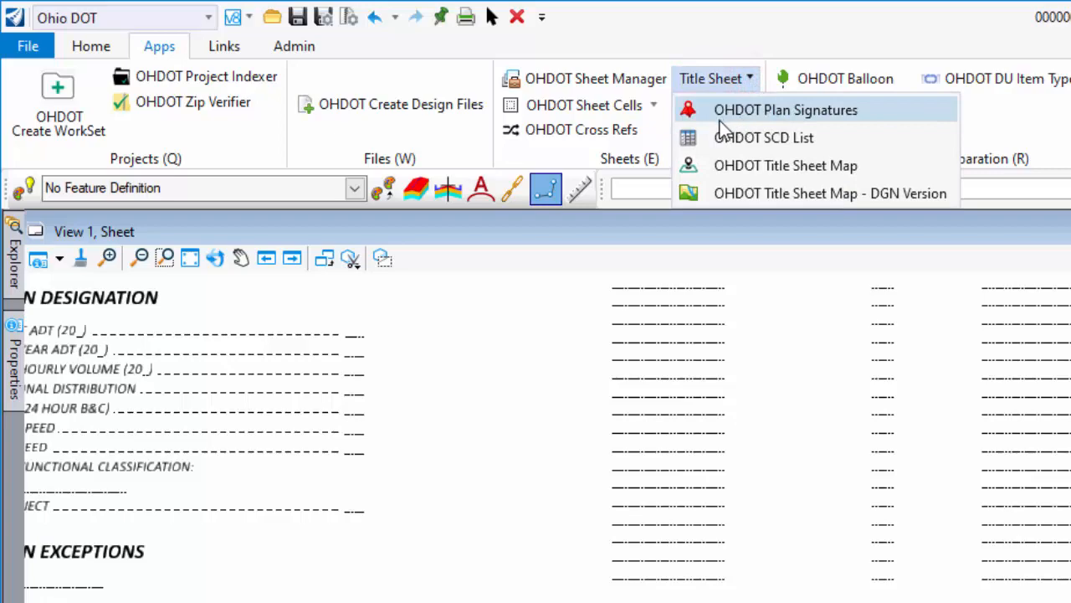
pyautogui.click(851, 112)
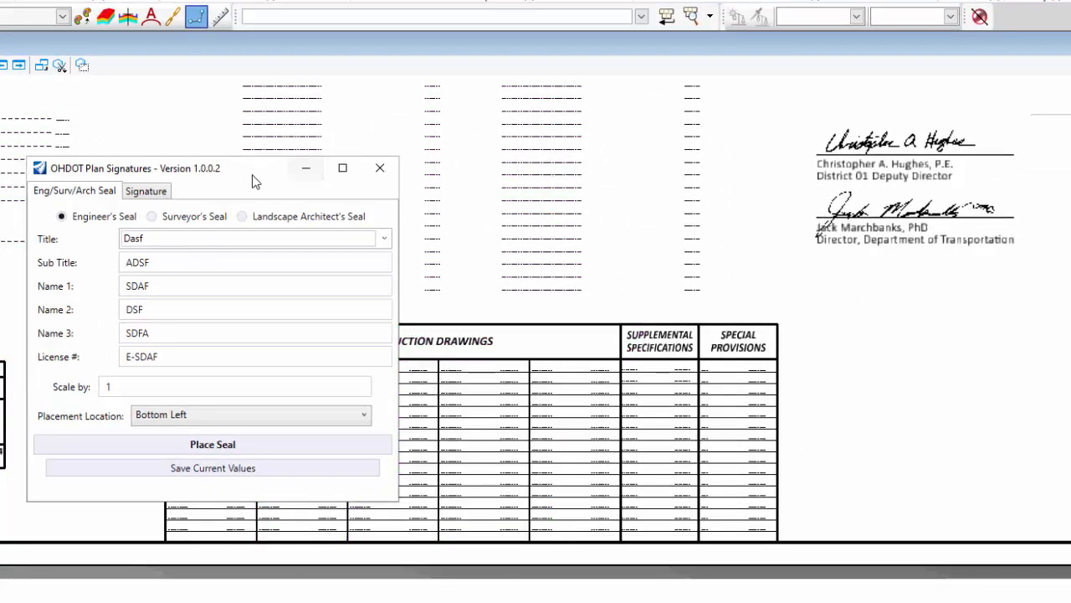
pyautogui.click(538, 359)
# Move the Plan Signatures window from the sheet's left edge to the centre of the view.
pyautogui.moveTo(242, 170)
pyautogui.mouseDown()
pyautogui.moveTo(550, 144)
pyautogui.moveTo(574, 132)
pyautogui.mouseUp()
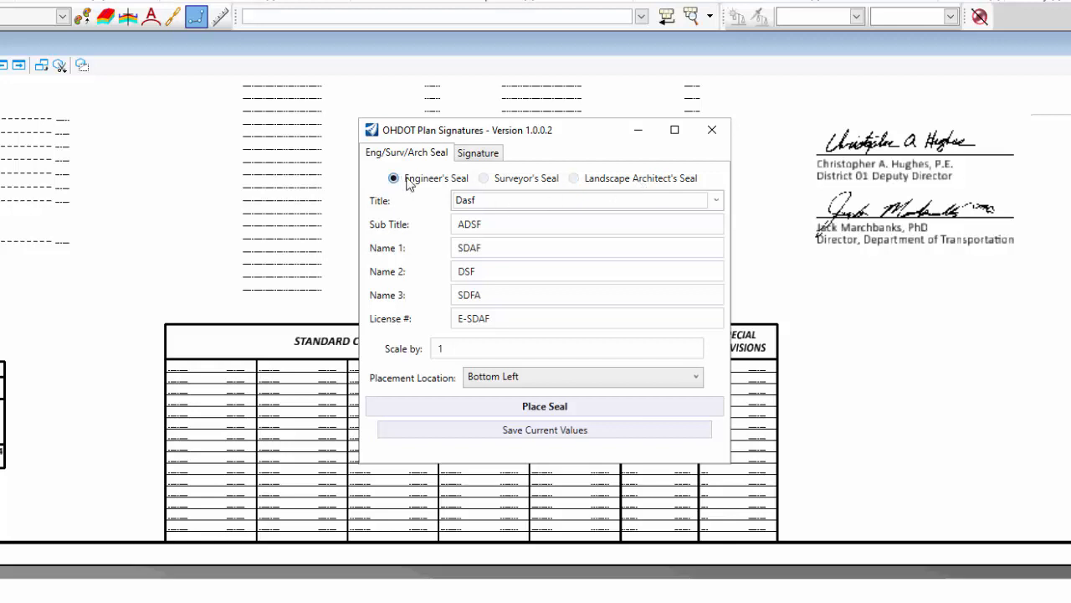
# Try the Landscape Architect's and Surveyor's seals, then return to Engineer's Seal with Title blank.
pyautogui.click(646, 179)
pyautogui.click(396, 178)
pyautogui.click(634, 180)
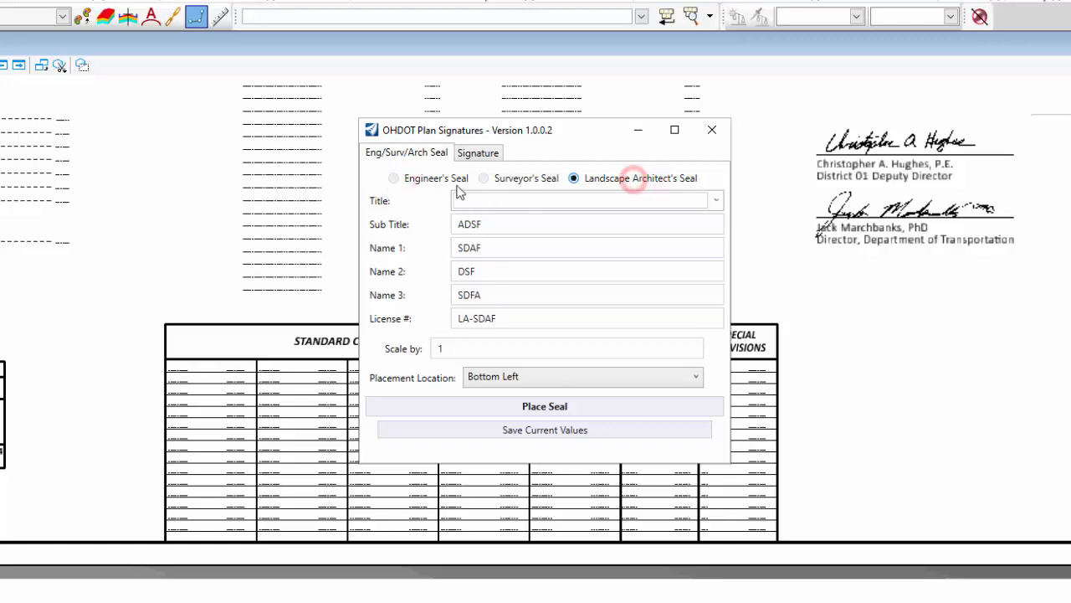
pyautogui.click(394, 177)
pyautogui.click(507, 178)
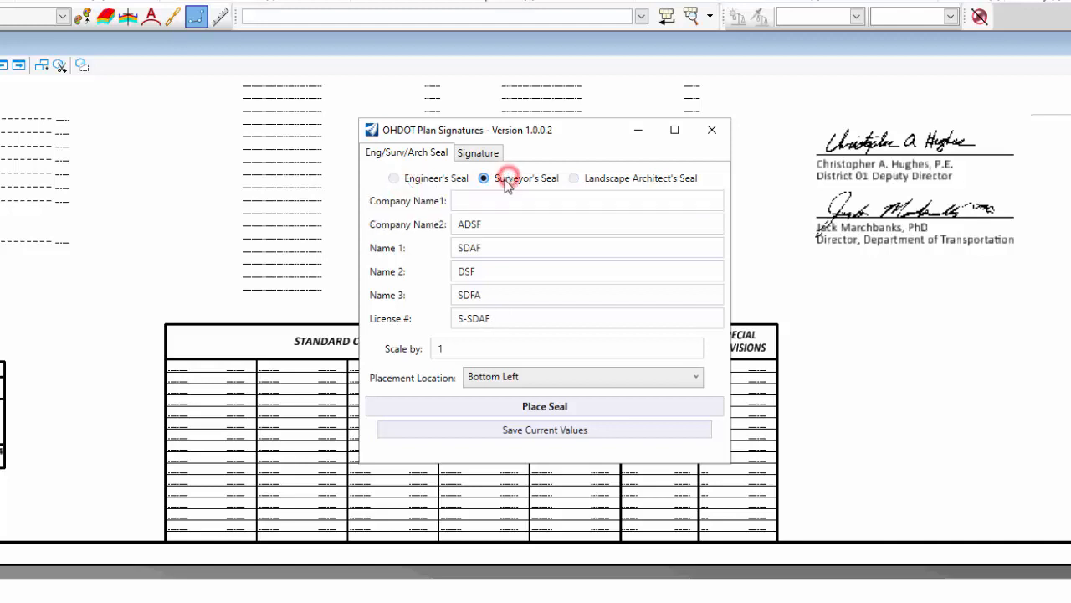
pyautogui.click(394, 178)
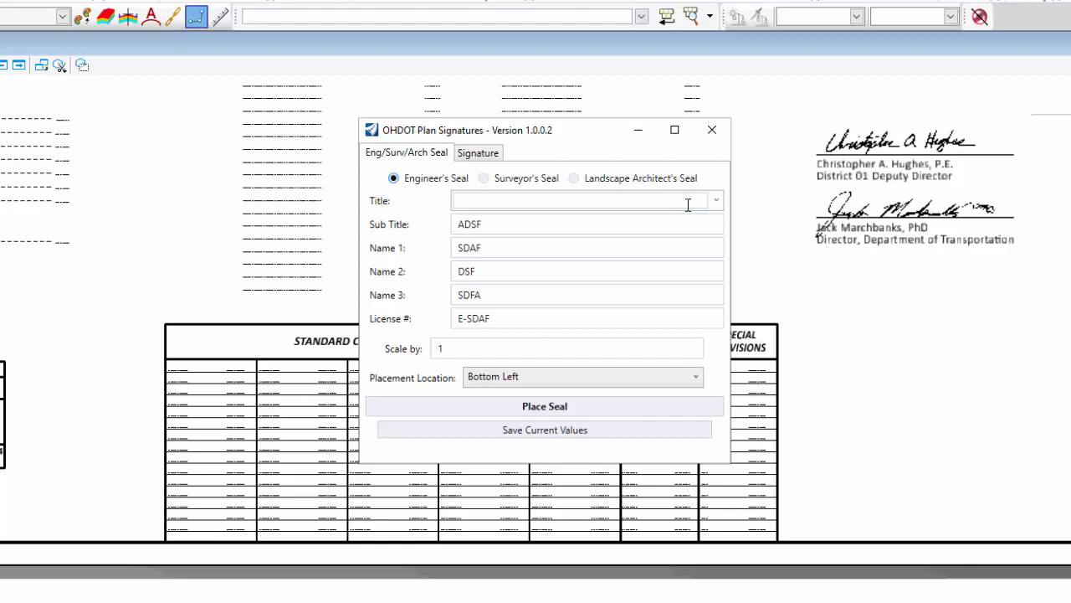
pyautogui.click(717, 205)
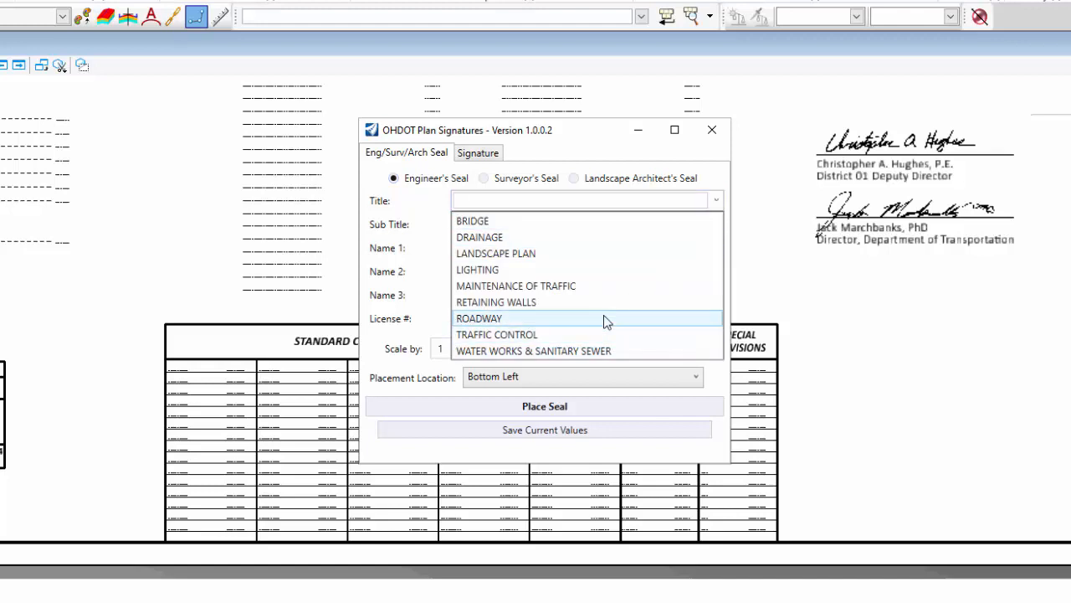
pyautogui.click(481, 203)
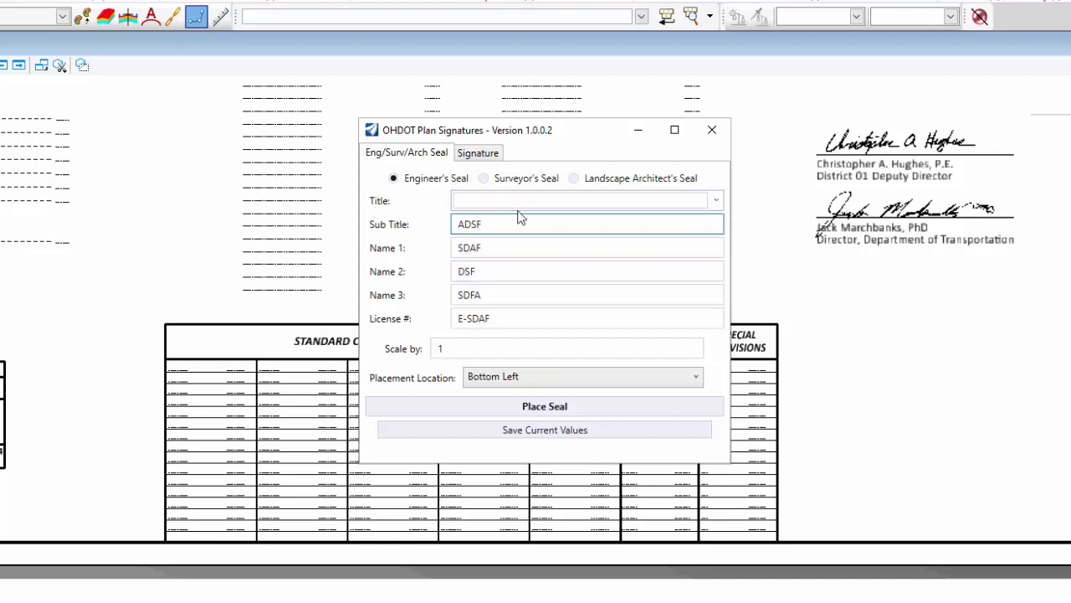
# Clear the test text and old Sub Title, then choose BRIDGE as the seal Title.
pyautogui.click(504, 201)
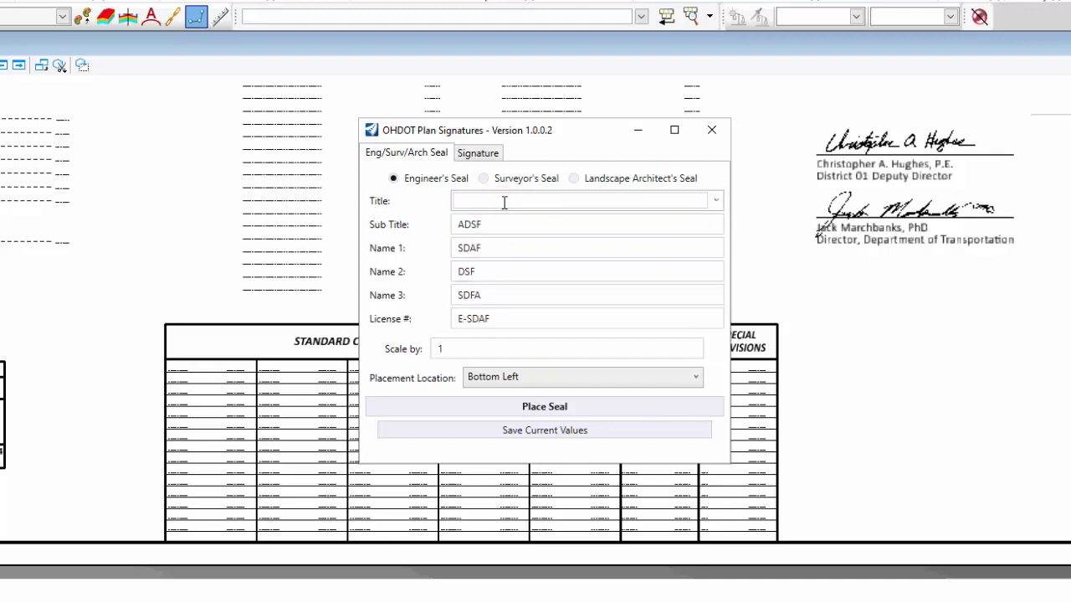
pyautogui.write('jsadlkfjsadf')
pyautogui.press('BackSpace')
pyautogui.press('BackSpace')
pyautogui.press('BackSpace')
pyautogui.press('BackSpace')
pyautogui.press('BackSpace')
pyautogui.press('BackSpace')
pyautogui.press('BackSpace')
pyautogui.press('BackSpace')
pyautogui.press('BackSpace')
pyautogui.press('BackSpace')
pyautogui.press('BackSpace')
pyautogui.press('BackSpace')
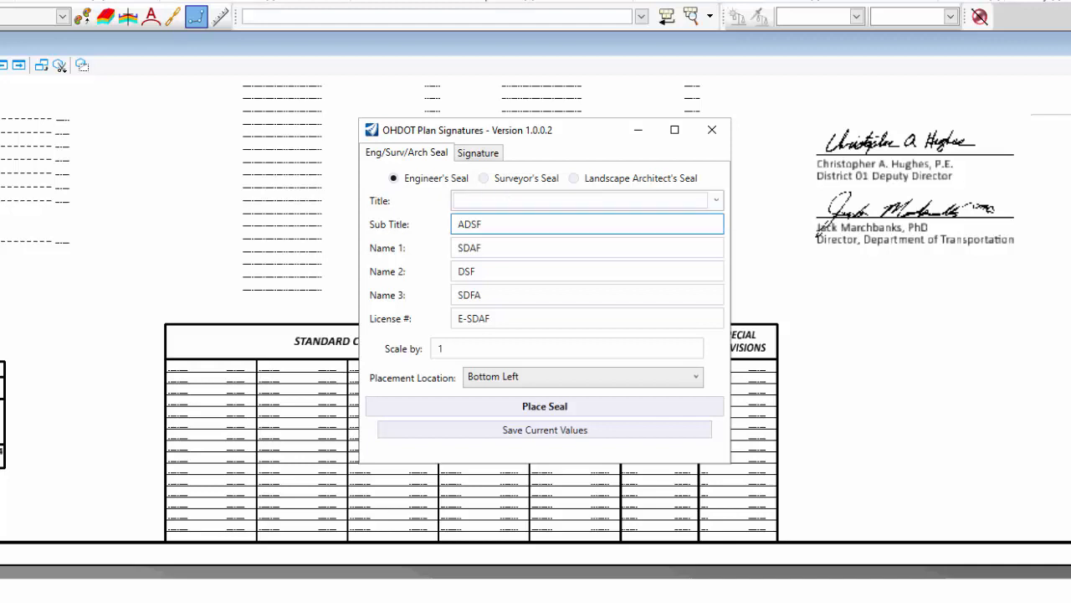
pyautogui.doubleClick(491, 224)
pyautogui.press('BackSpace')
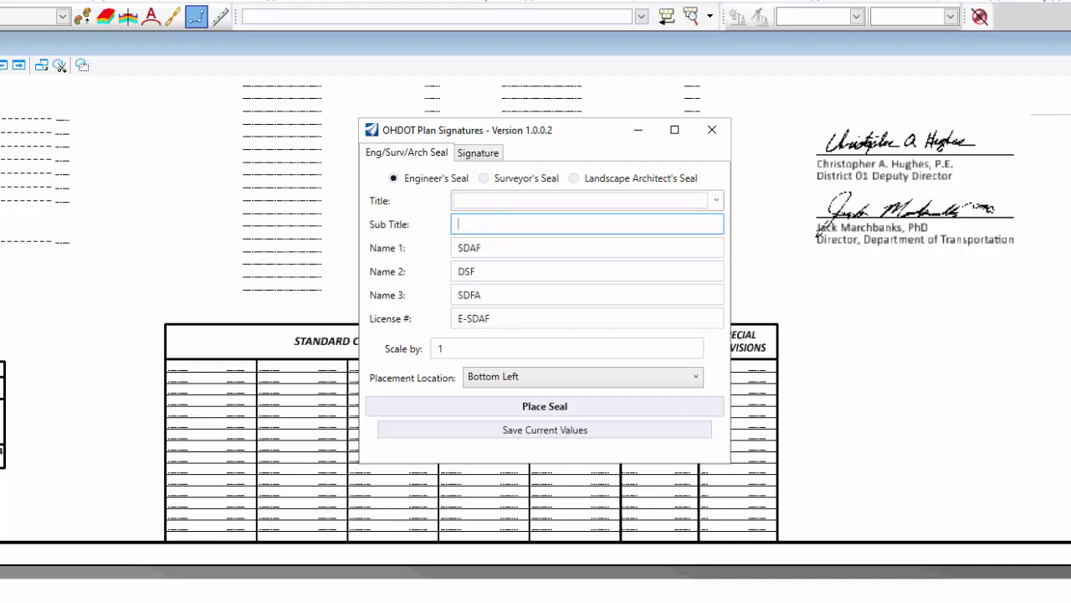
pyautogui.click(715, 199)
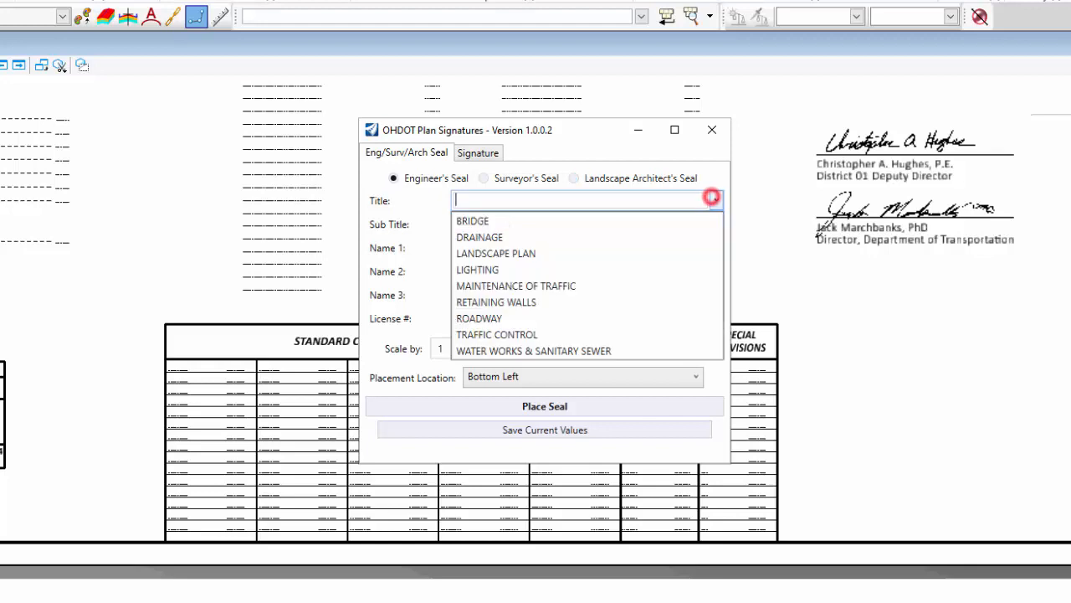
pyautogui.click(492, 220)
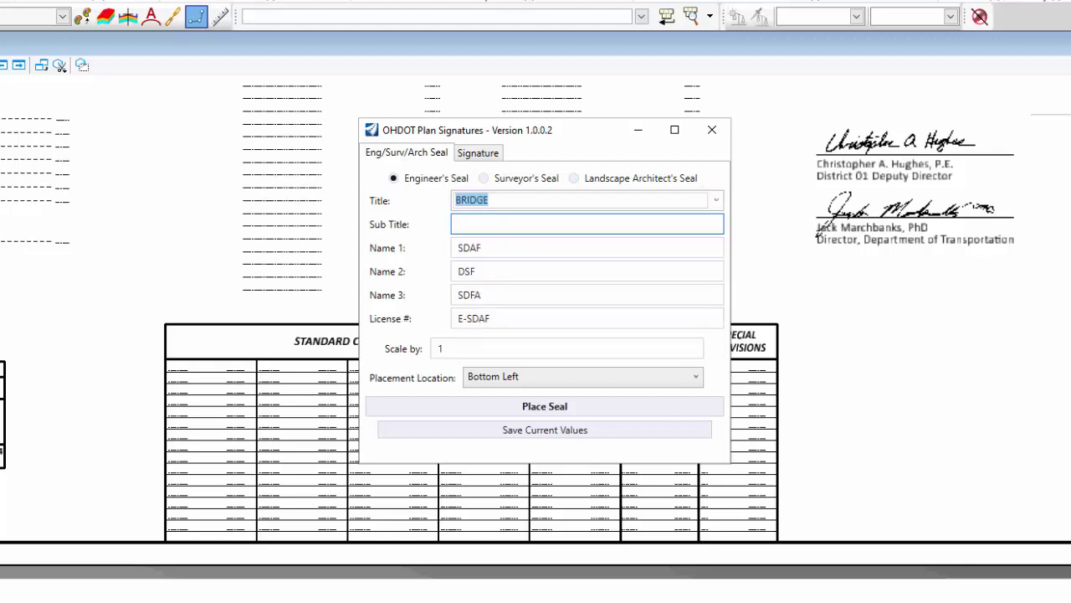
pyautogui.click(493, 223)
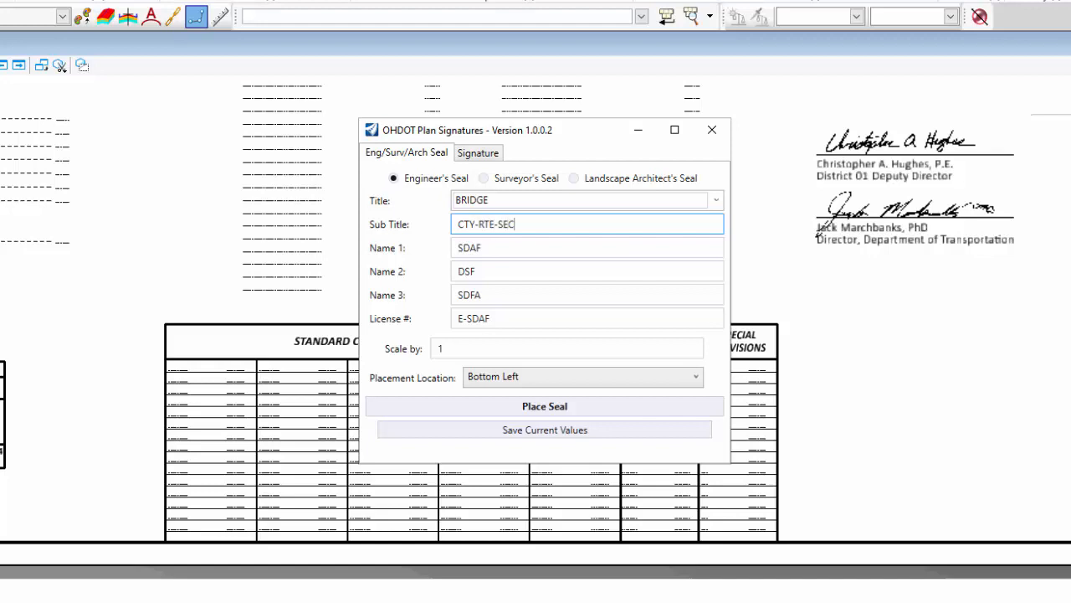
# Fill in Name 1–3 with the engineer's name parts and reach the licence and scale fields.
pyautogui.doubleClick(522, 243)
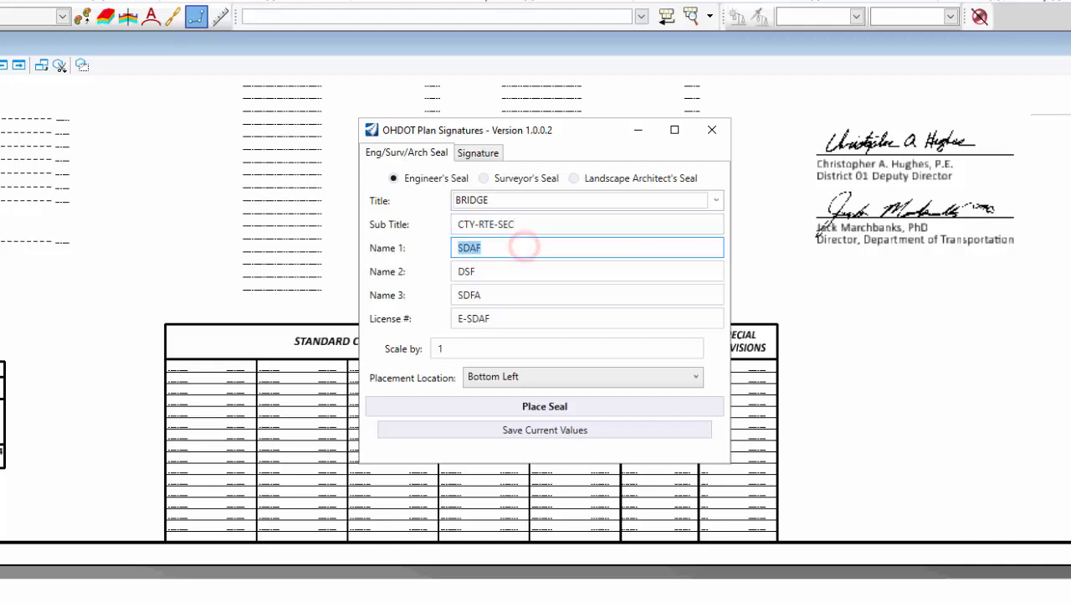
pyautogui.press('Tab')
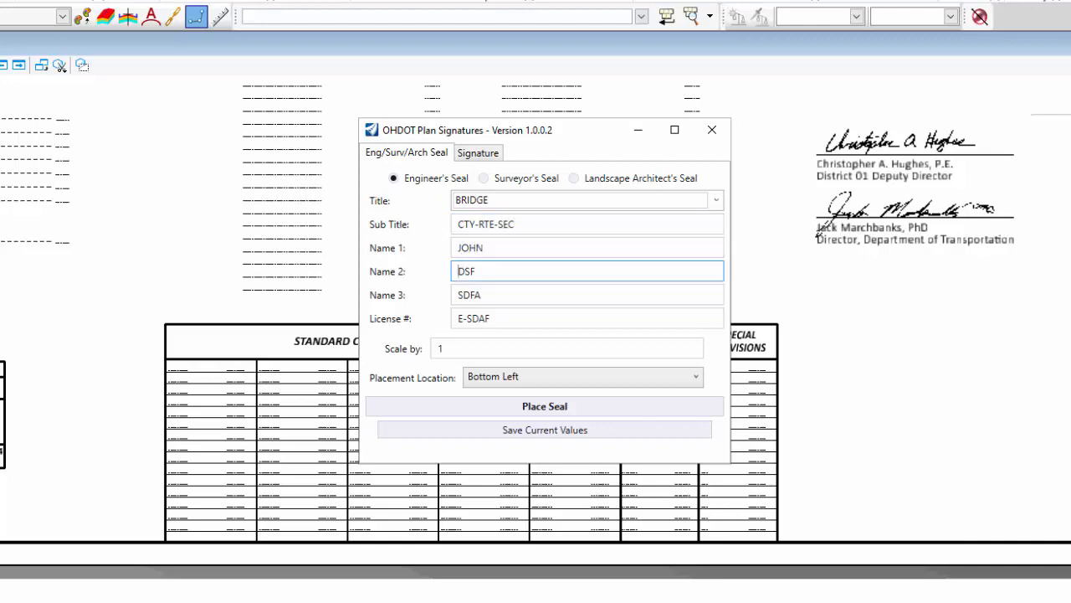
pyautogui.write('E')
pyautogui.press('Delete')
pyautogui.press('Delete')
pyautogui.press('Delete')
pyautogui.doubleClick(567, 299)
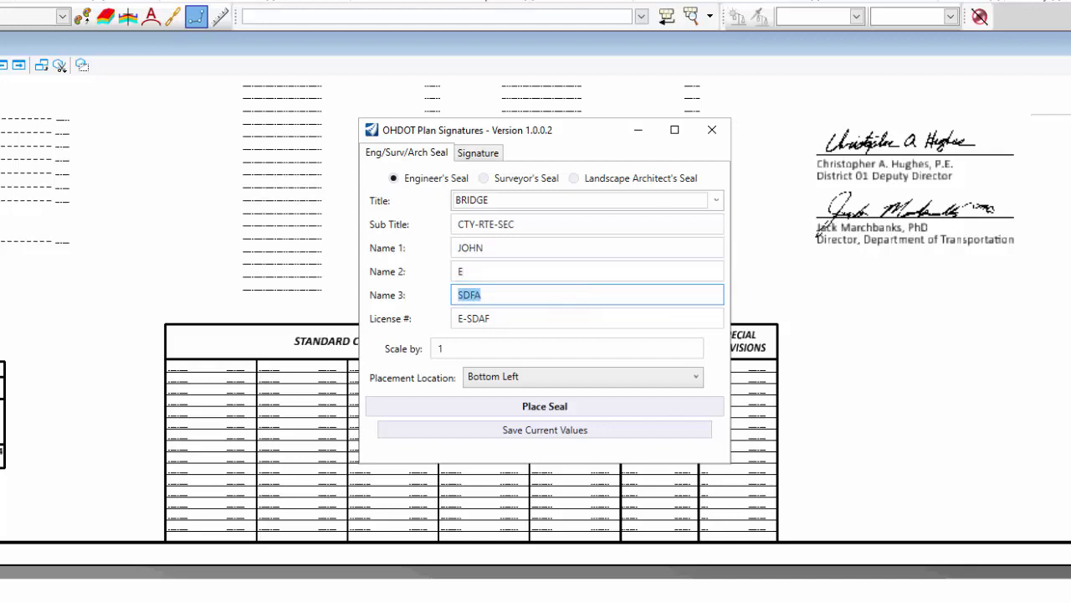
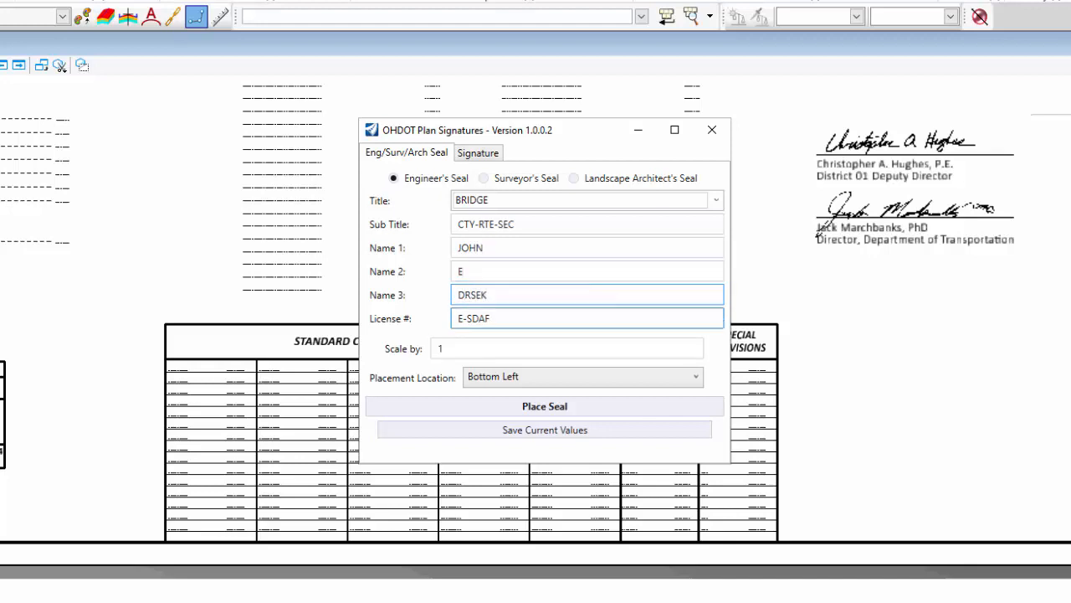
pyautogui.click(507, 315)
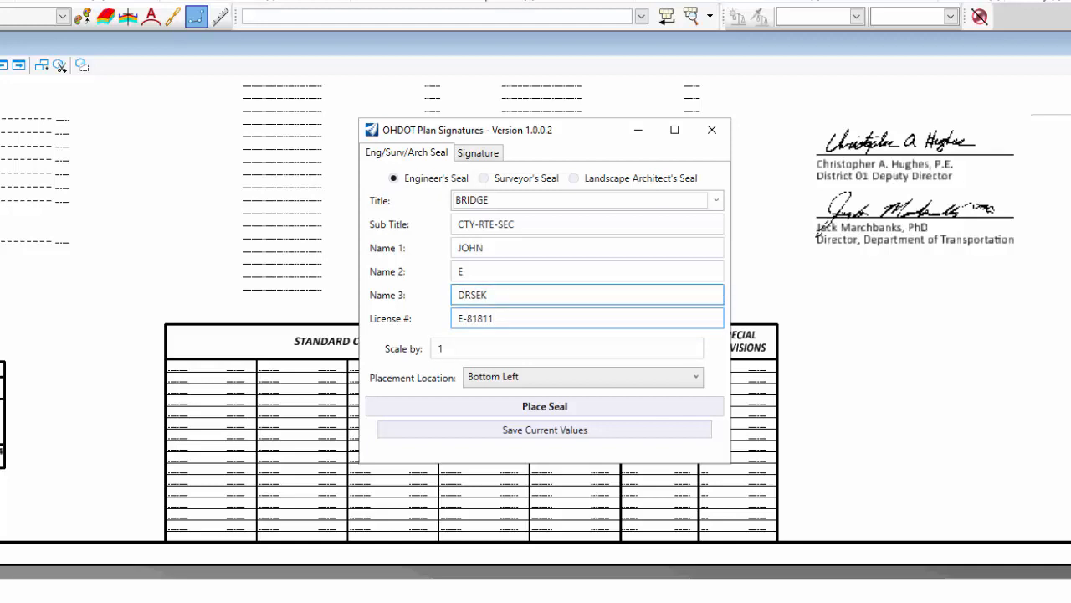
pyautogui.doubleClick(441, 350)
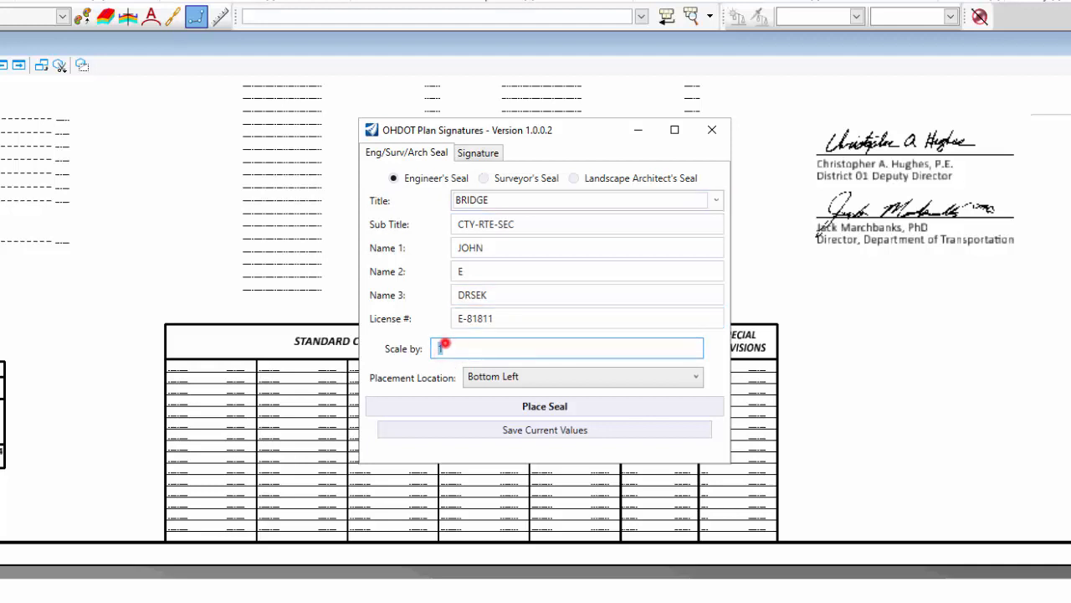
# Keep scale 1 and Bottom Left placement, and save the seal entries as current values.
pyautogui.click(445, 343)
pyautogui.doubleClick(445, 349)
pyautogui.click(527, 376)
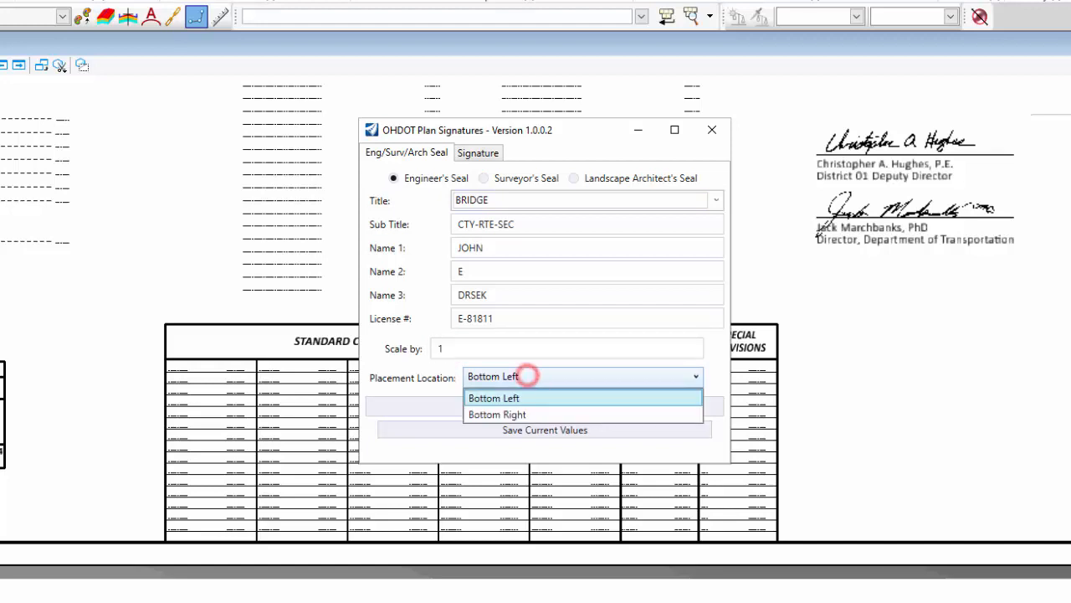
pyautogui.click(526, 375)
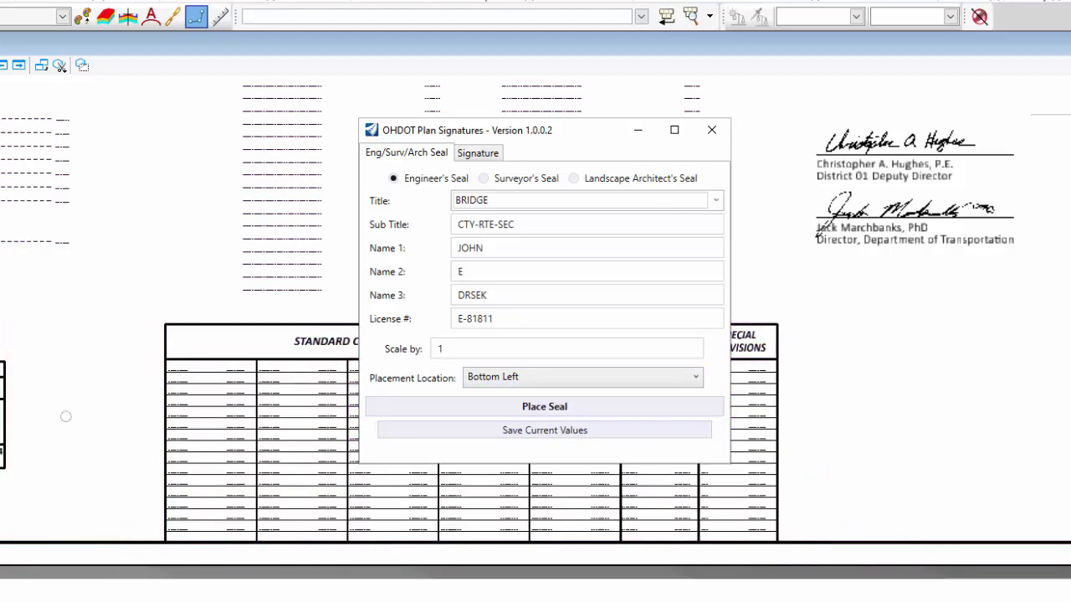
pyautogui.click(583, 377)
pyautogui.click(508, 378)
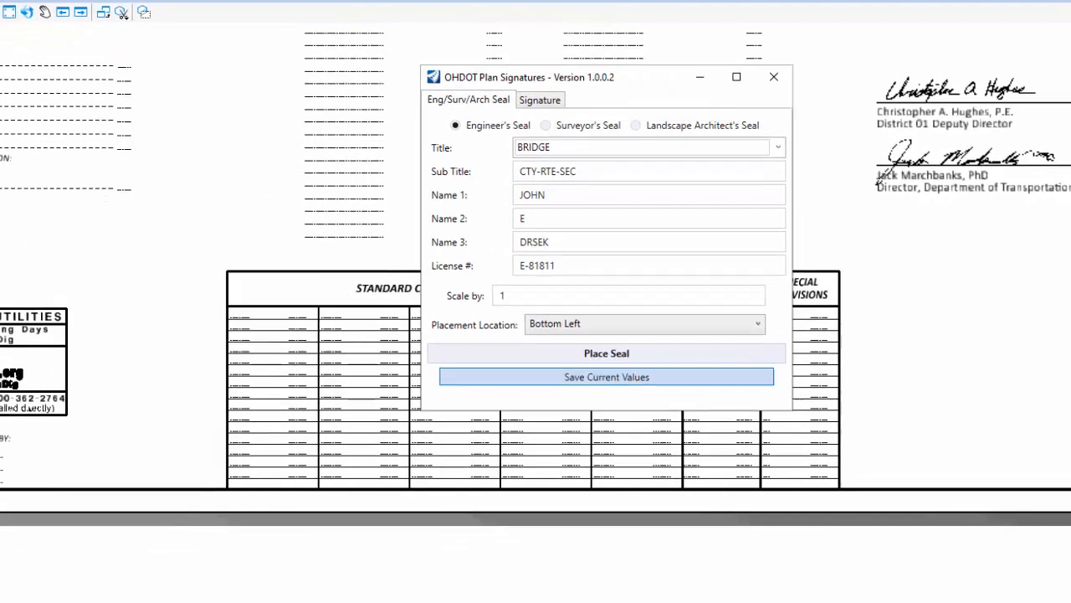
pyautogui.click(498, 430)
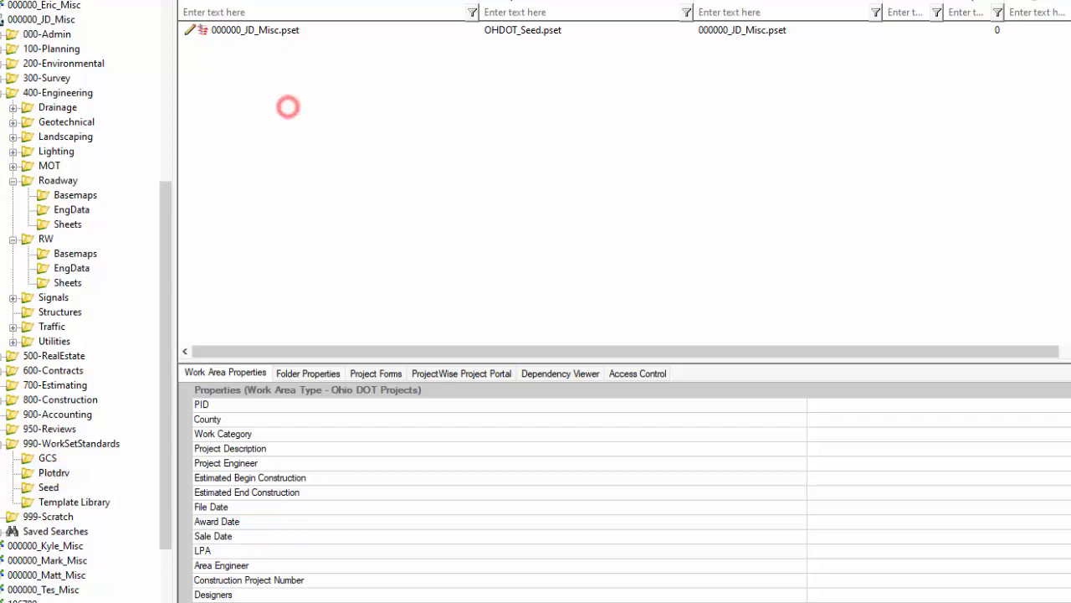
# Select the project's .pset file in ProjectWise Explorer, then clear the selection.
pyautogui.moveTo(309, 50); pyautogui.dragTo(234, 45)
pyautogui.moveTo(184, 47); pyautogui.dragTo(185, 43)
pyautogui.click(321, 139)
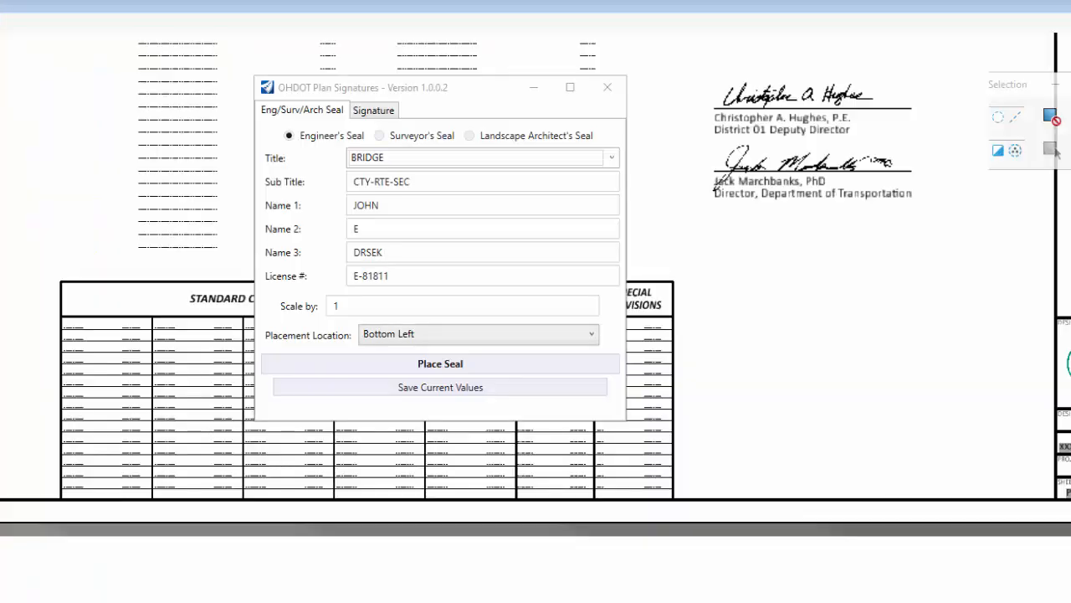
# Place the BRIDGE engineer's seal on the sheet beside the standard drawings table.
pyautogui.click(410, 364)
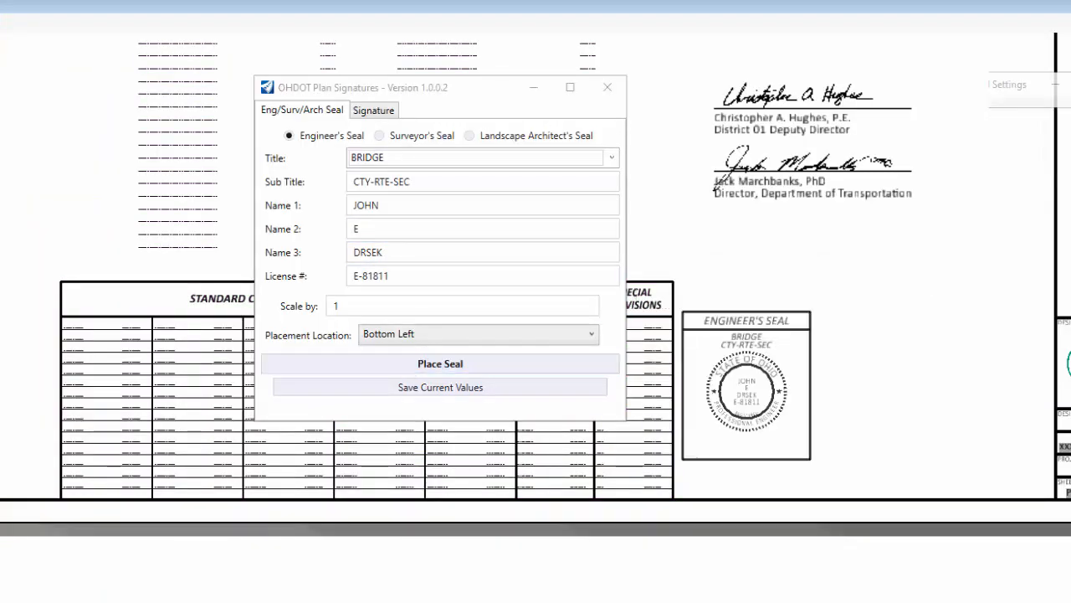
pyautogui.click(673, 500)
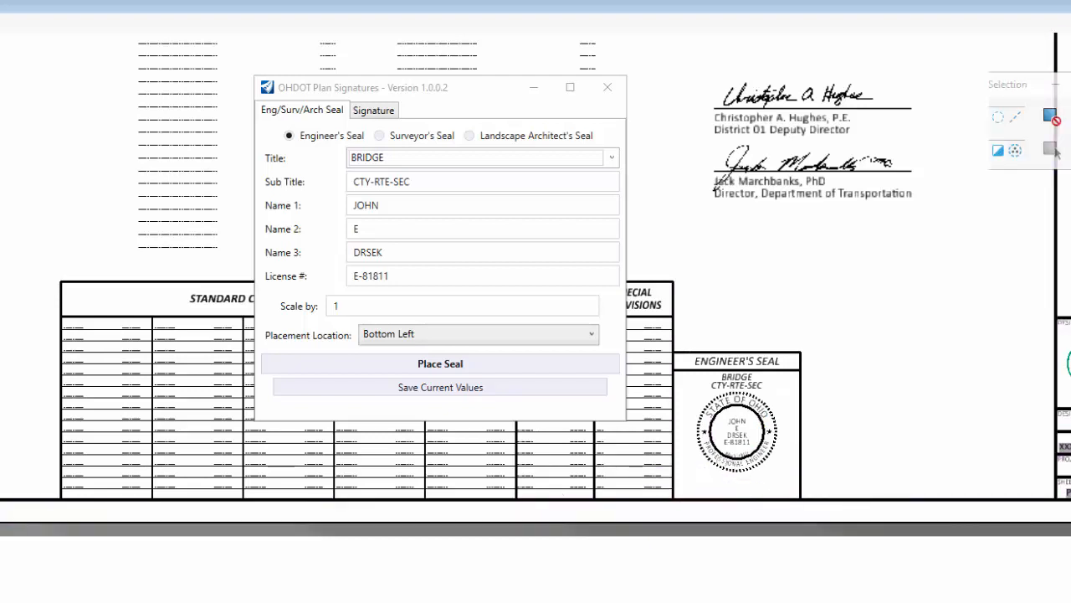
pyautogui.scroll(2, 730, 459)
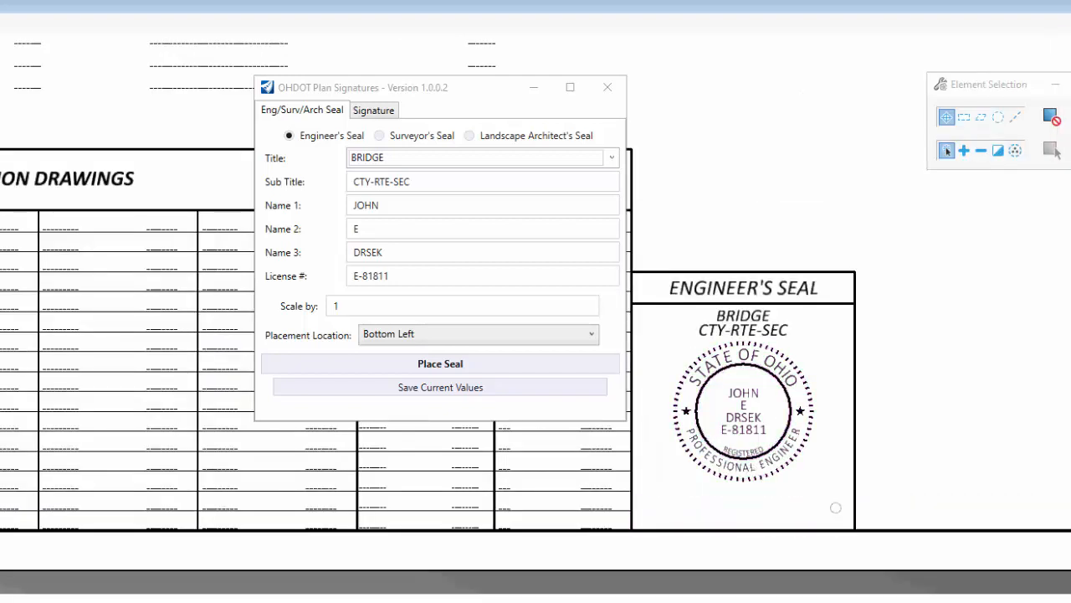
pyautogui.moveTo(833, 488)
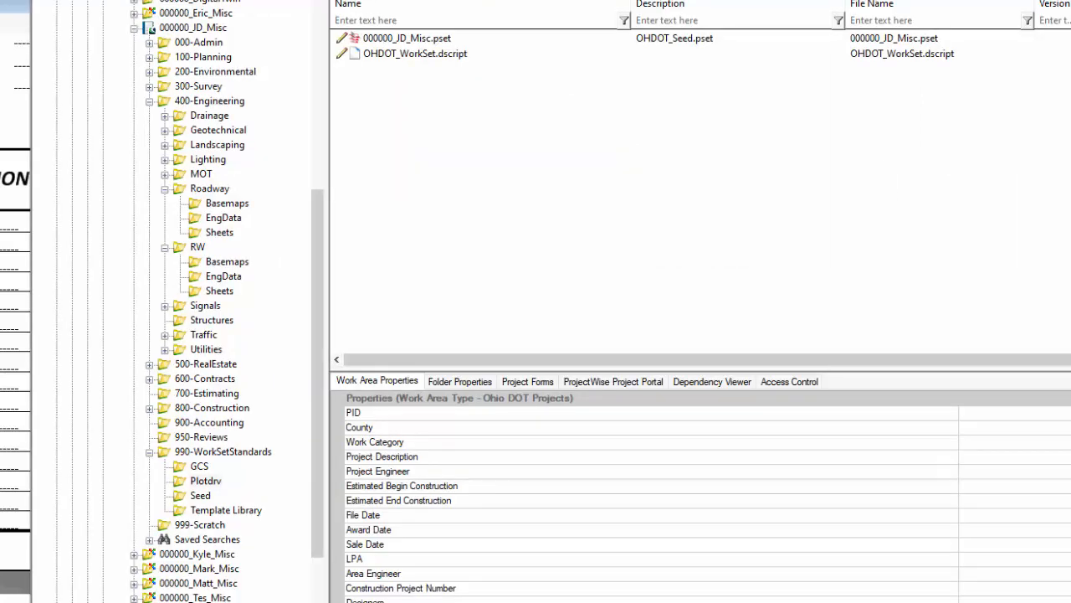
# Open OHDOT_WorkSet.dscript from the ProjectWise document list in NOTEPAD.EXE.
pyautogui.click(416, 91)
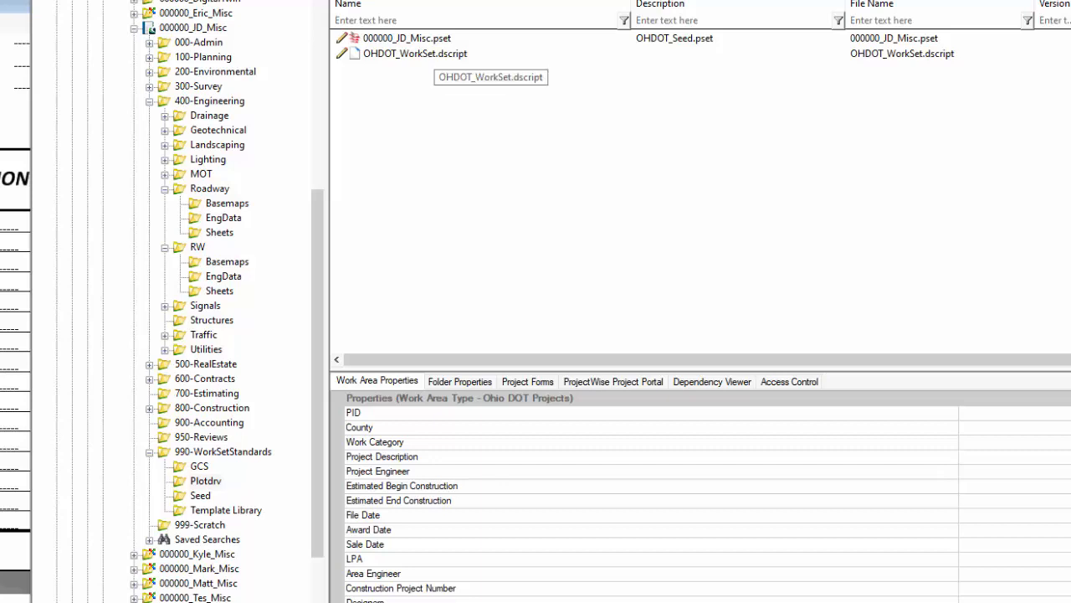
pyautogui.doubleClick(441, 55)
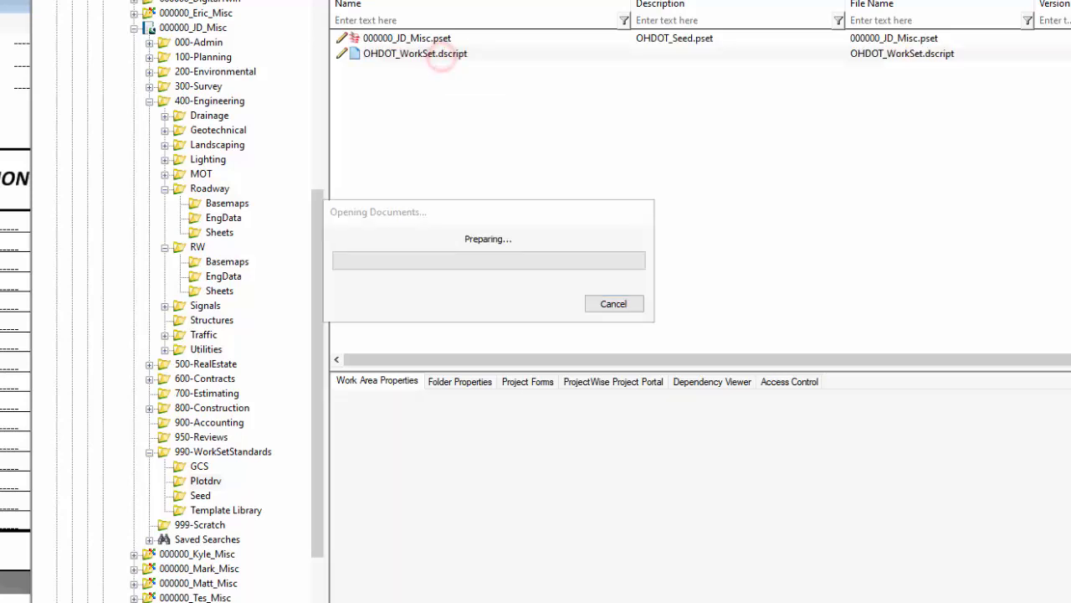
pyautogui.click(843, 388)
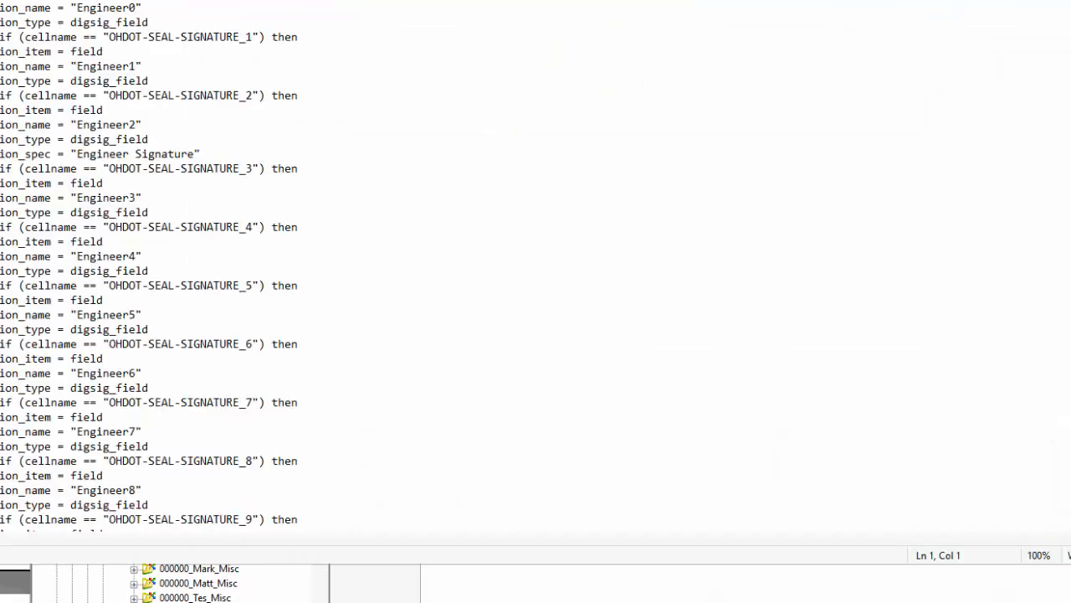
# Scroll to and review the '!Add signature fields' block in the dscript, then close Notepad.
pyautogui.click(239, 7)
pyautogui.scroll(-7, 239, 7)
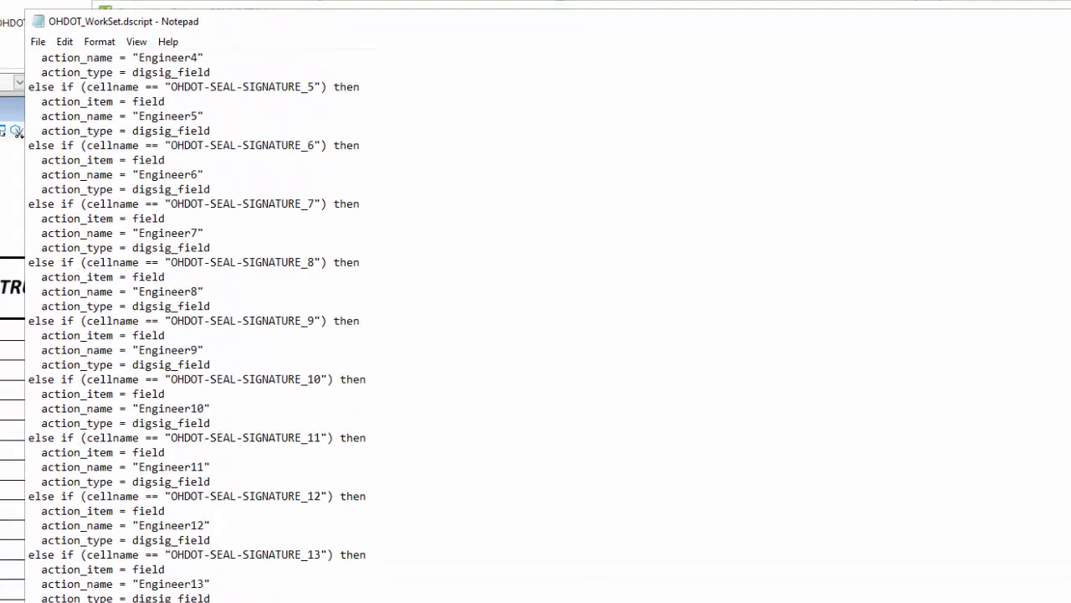
pyautogui.scroll(-9, 198, 327)
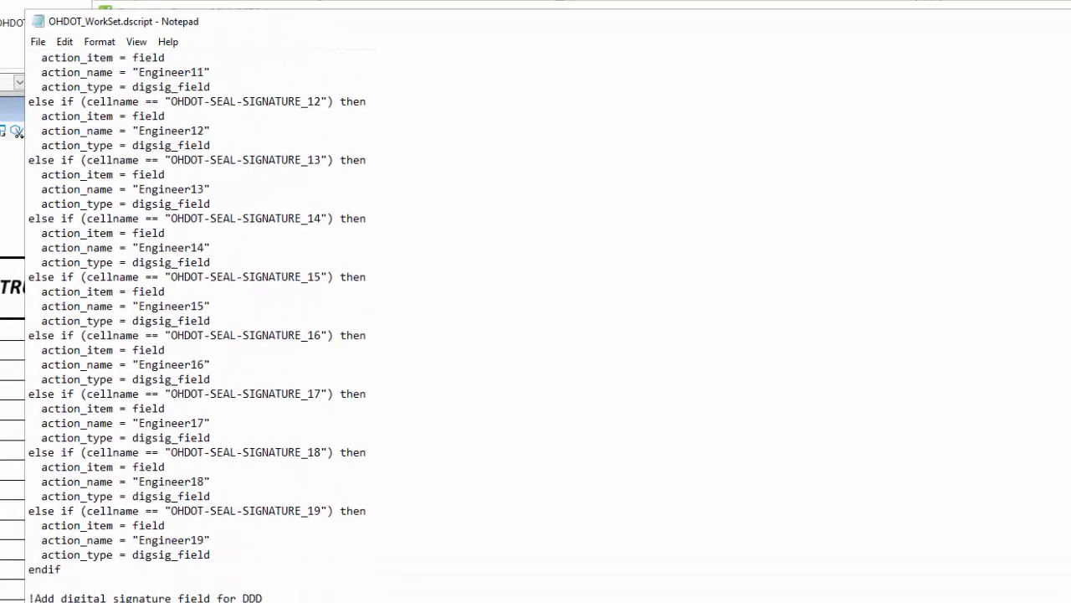
pyautogui.scroll(-2, 198, 327)
pyautogui.scroll(-10, 197, 327)
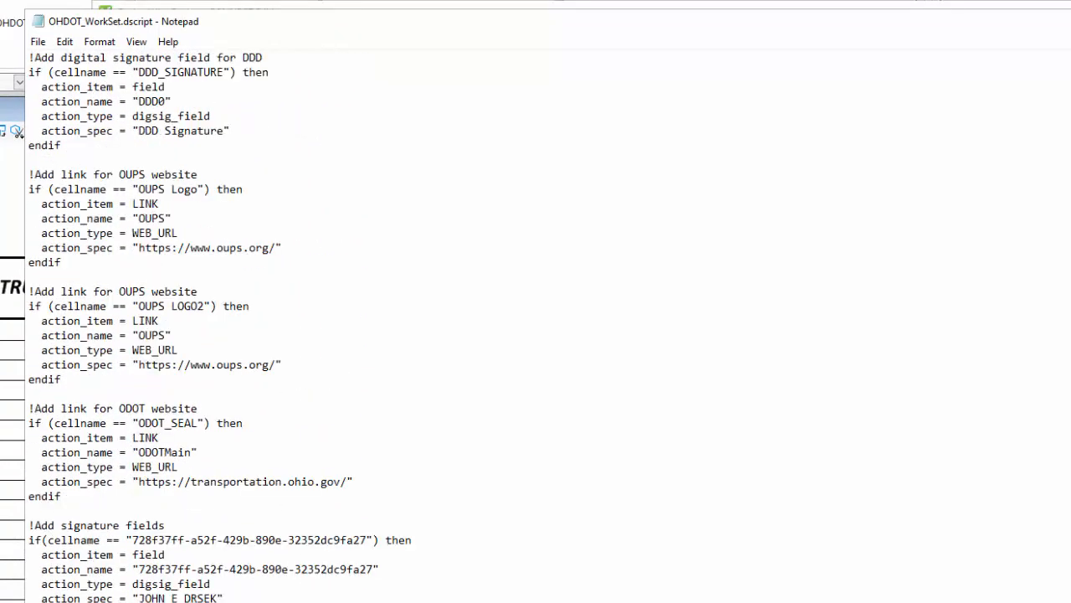
pyautogui.moveTo(33, 524)
pyautogui.mouseDown()
pyautogui.moveTo(212, 540)
pyautogui.moveTo(225, 598)
pyautogui.mouseUp()
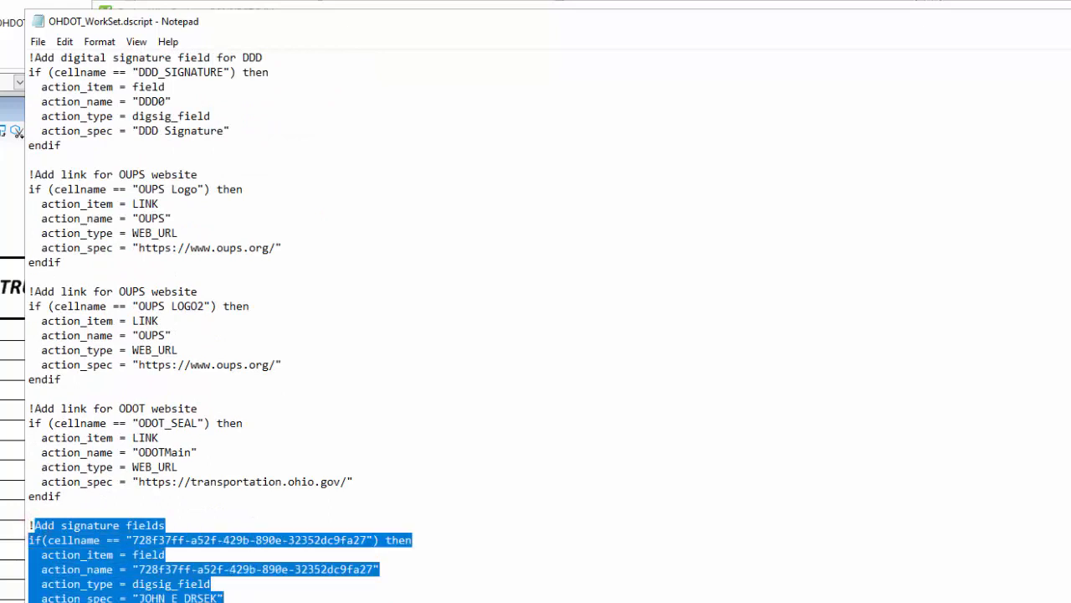
pyautogui.click(241, 601)
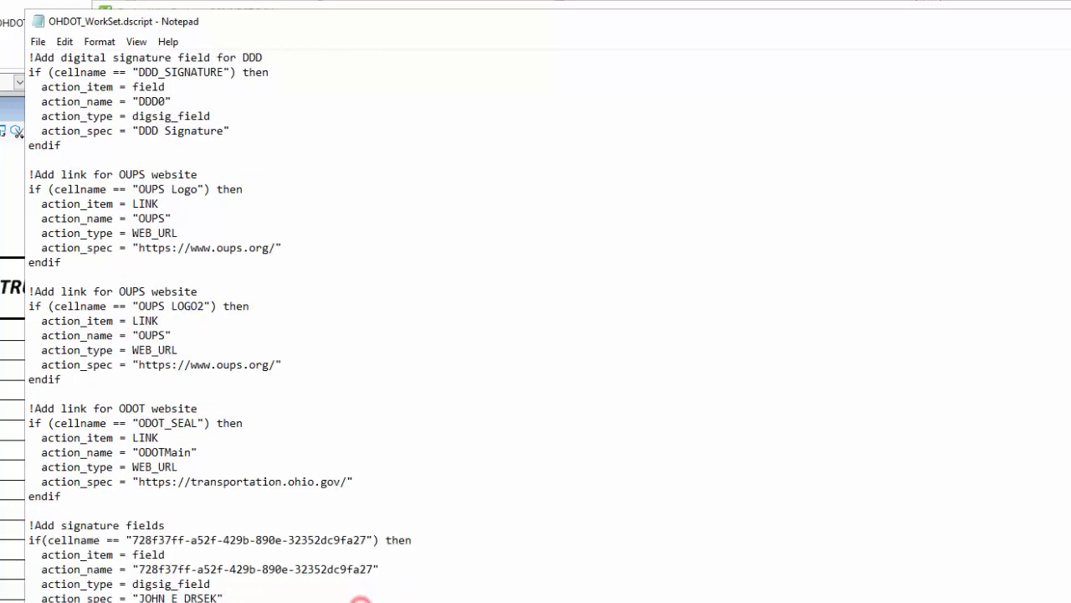
pyautogui.moveTo(225, 599); pyautogui.dragTo(34, 524)
pyautogui.click(360, 555)
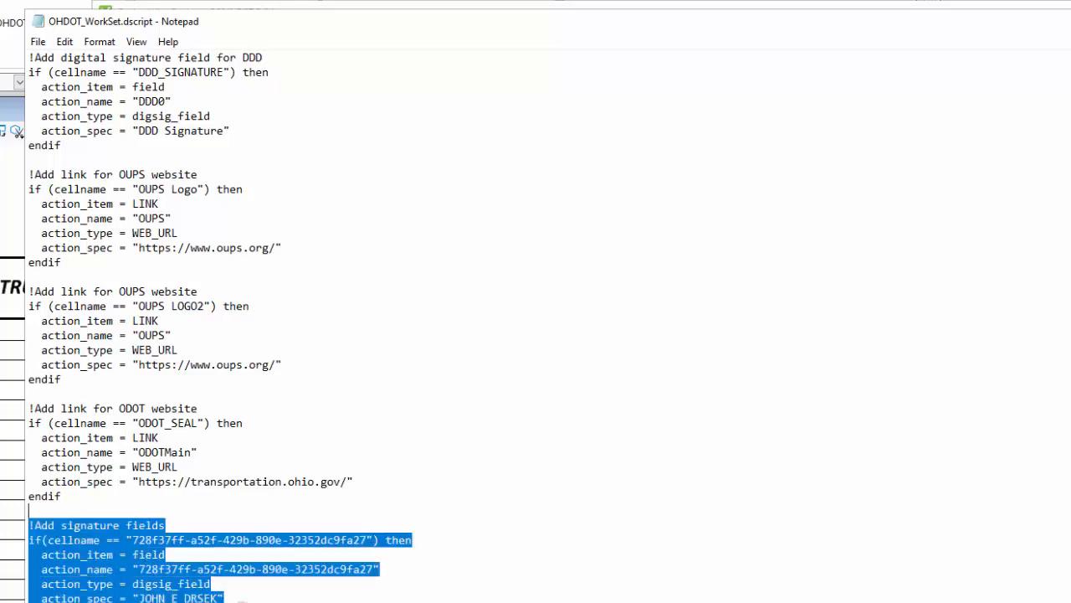
pyautogui.hotkey('alt', 'F4')
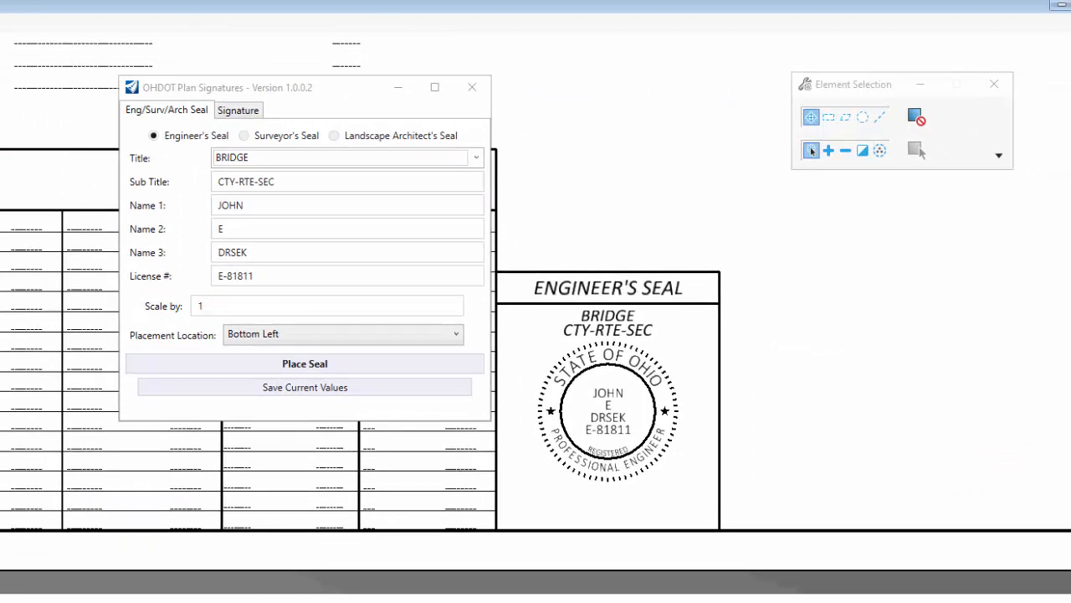
# Select only the hidden signature rectangle under the engineer's seal, then choose Landscape Architect's Seal.
pyautogui.click(820, 430)
pyautogui.moveTo(742, 462); pyautogui.dragTo(550, 250)
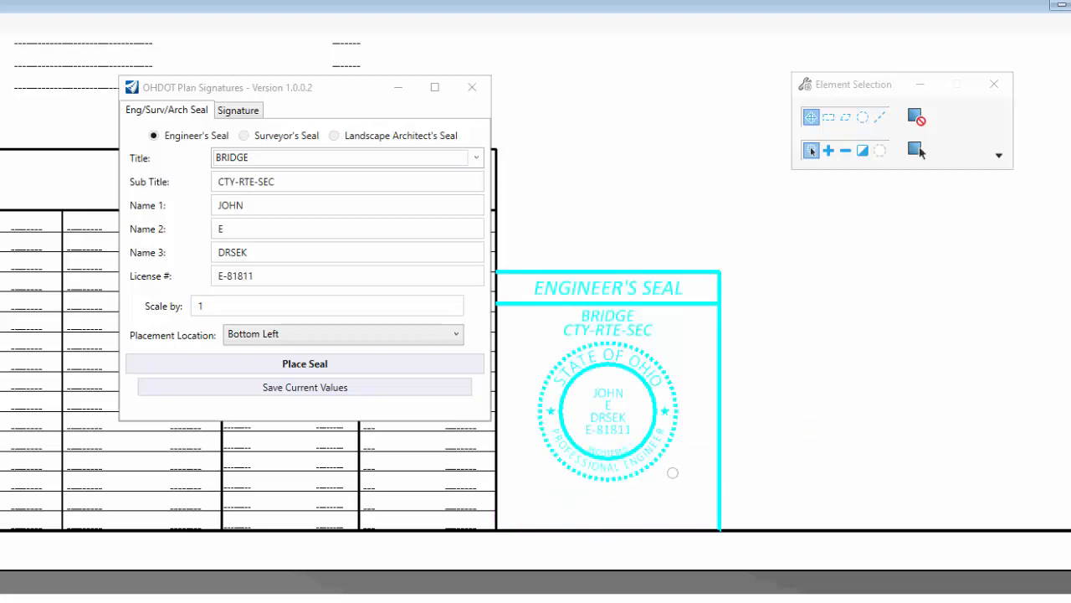
pyautogui.click(683, 491)
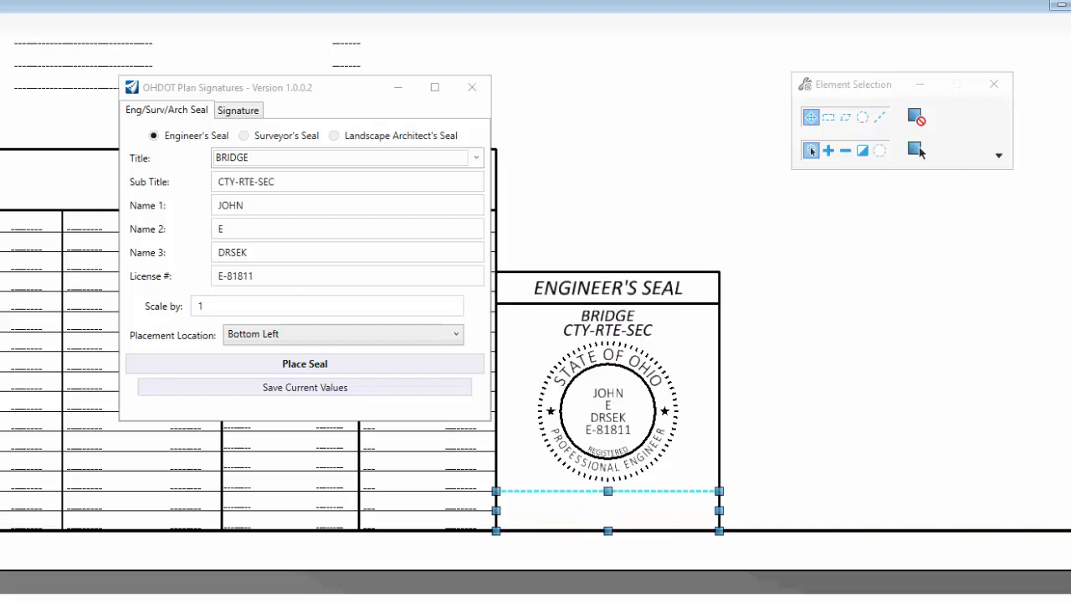
pyautogui.click(334, 135)
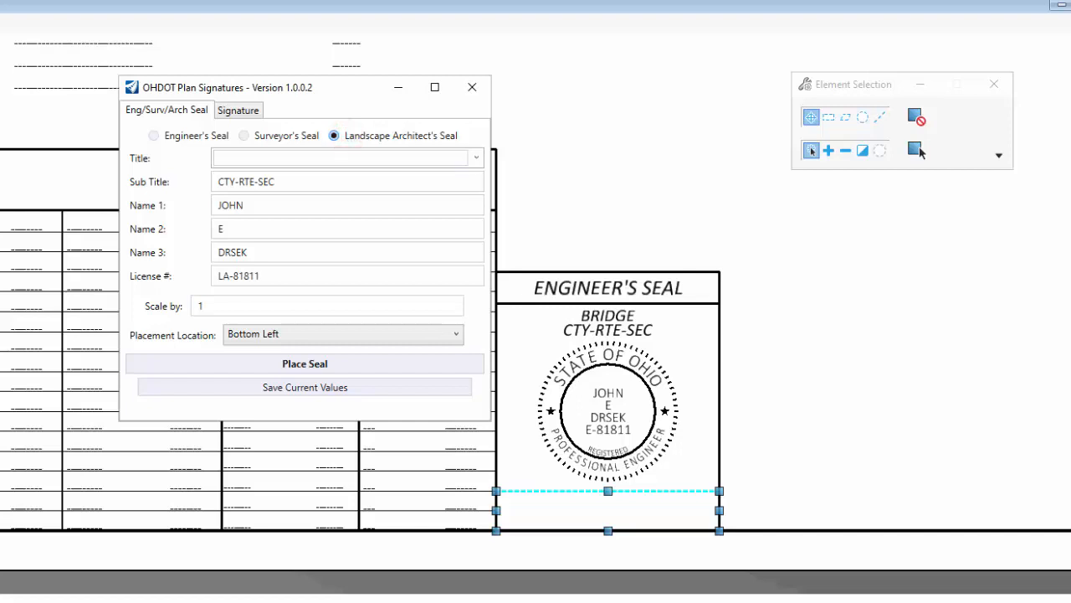
# Clear the Sub Title text of the Landscape Architect's Seal.
pyautogui.click(293, 179)
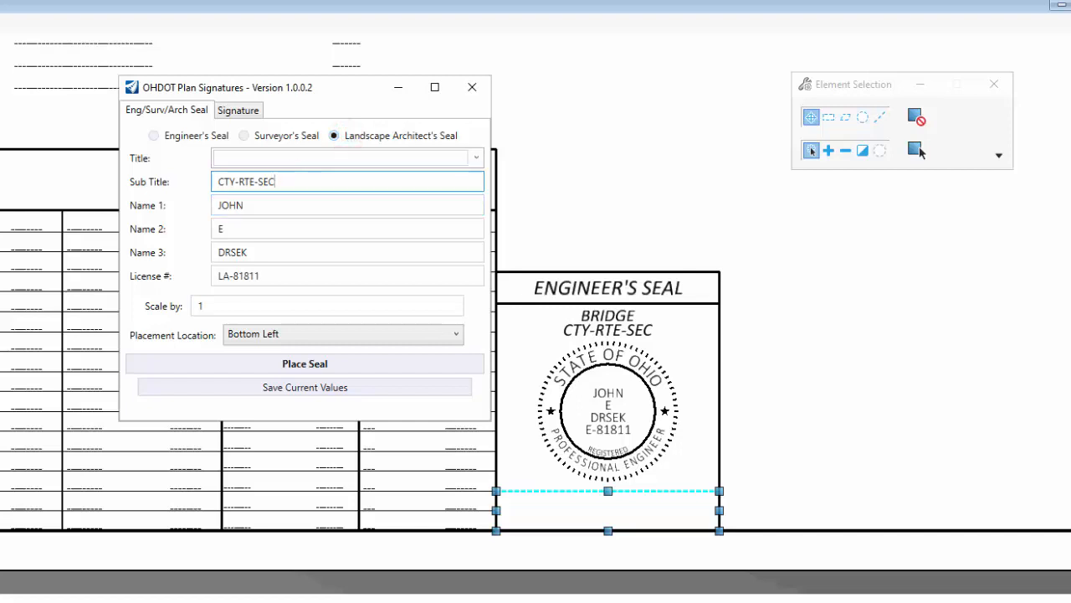
pyautogui.moveTo(290, 181); pyautogui.dragTo(216, 181)
pyautogui.press('BackSpace')
pyautogui.click(225, 179)
pyautogui.click(226, 179)
# Enter the title 'dsfaad' and place the architect's seal beside the engineer's seal.
pyautogui.click(232, 159)
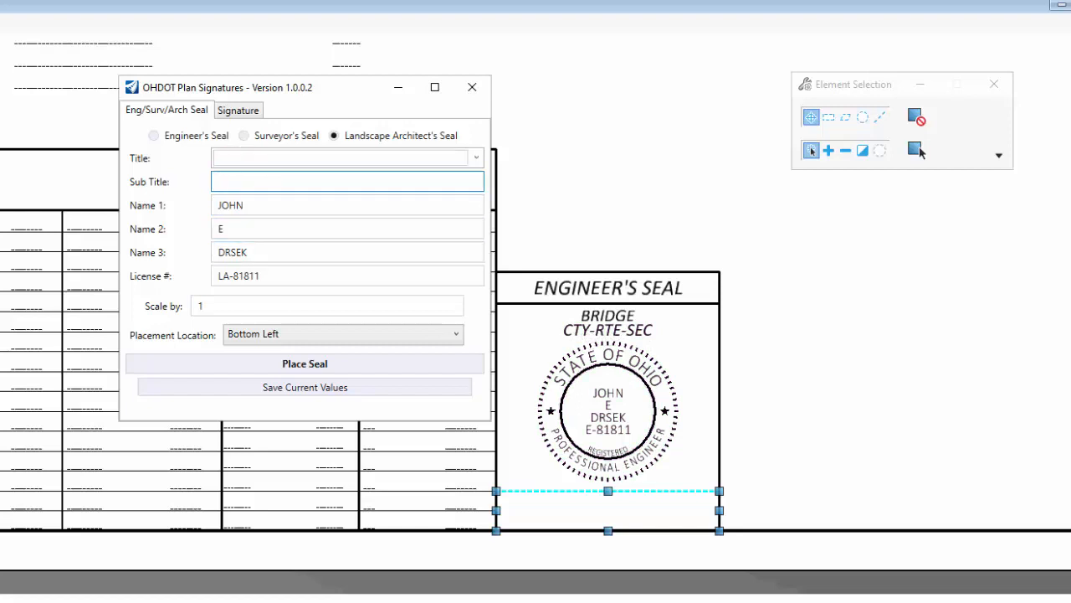
pyautogui.click(232, 186)
pyautogui.click(229, 159)
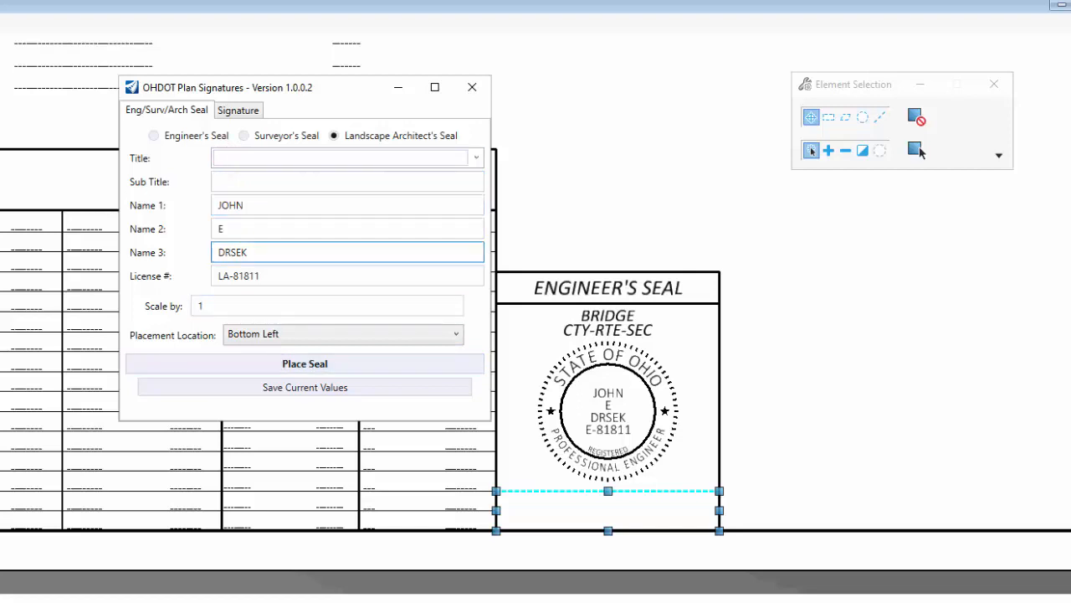
pyautogui.write('dsfaad')
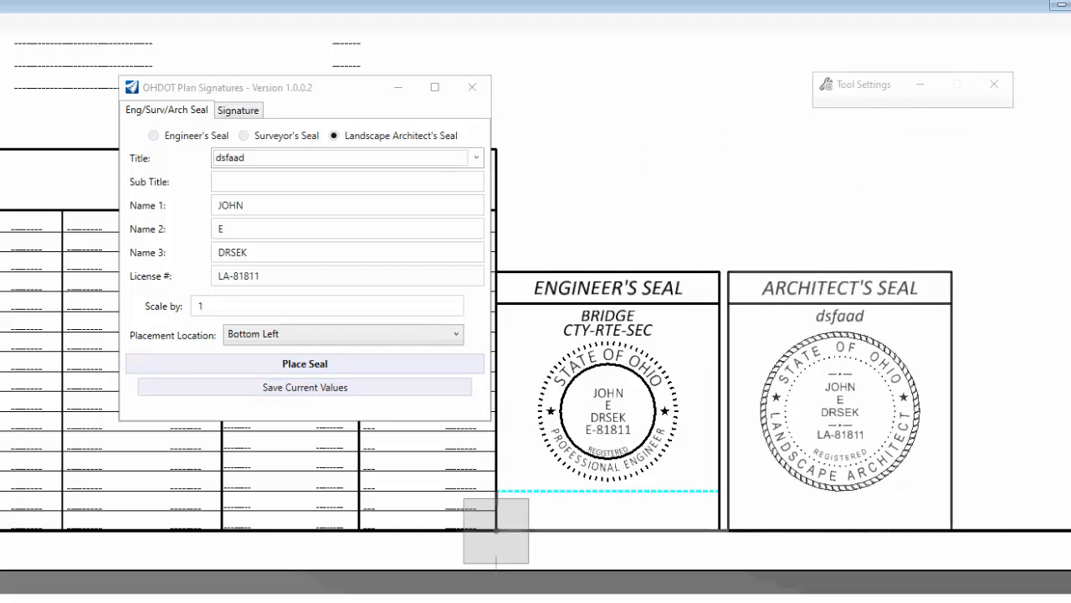
pyautogui.click(720, 529)
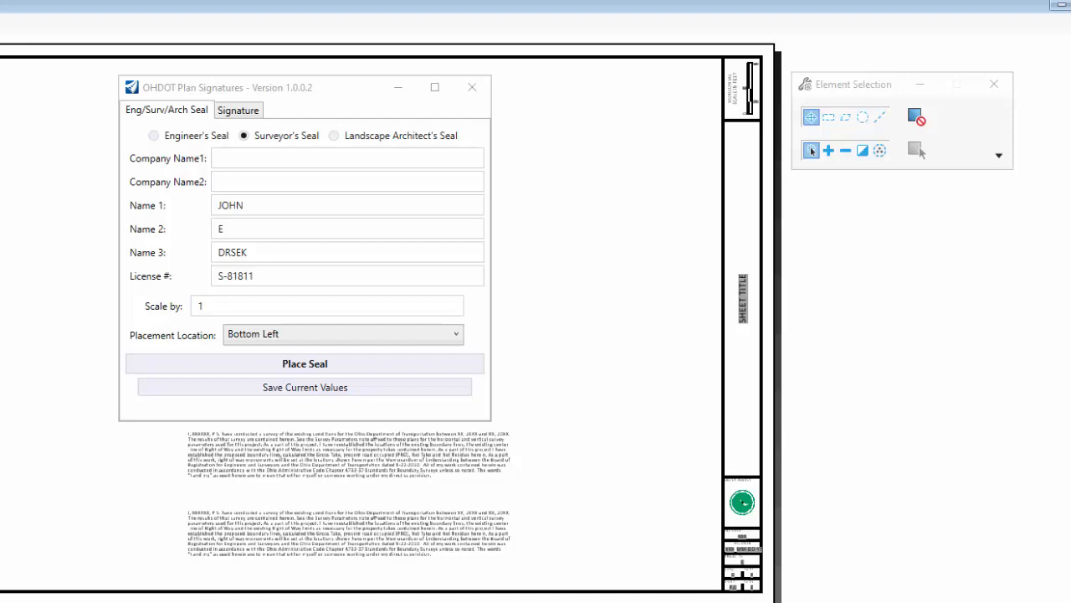
pyautogui.click(700, 145)
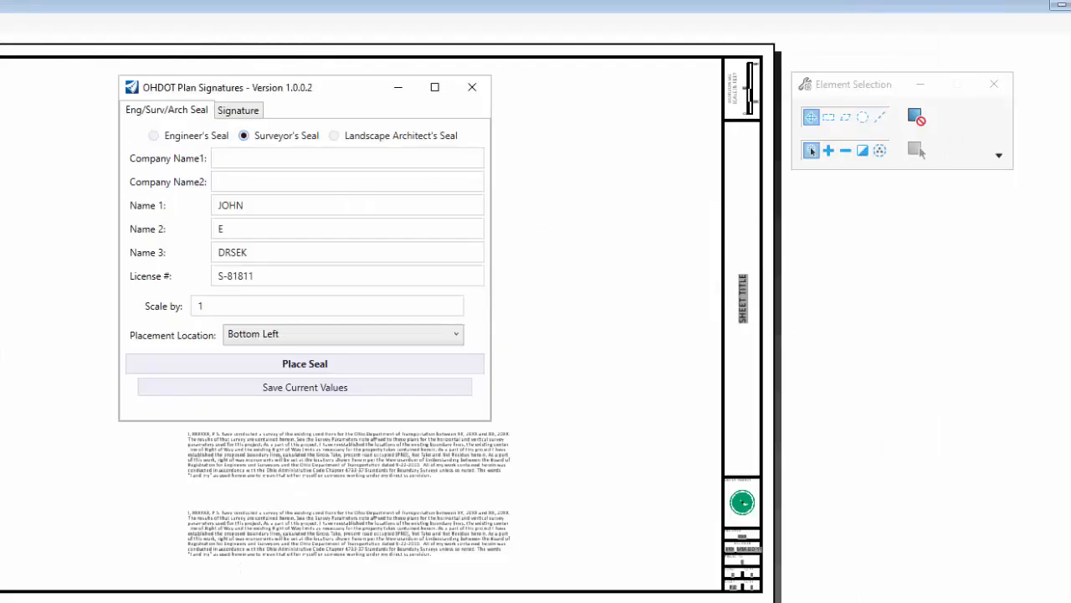
pyautogui.click(348, 252)
# Enter ODOT as the surveyor's Company Name1, check the License #, and start placing the seal.
pyautogui.click(242, 164)
pyautogui.click(227, 178)
pyautogui.click(230, 158)
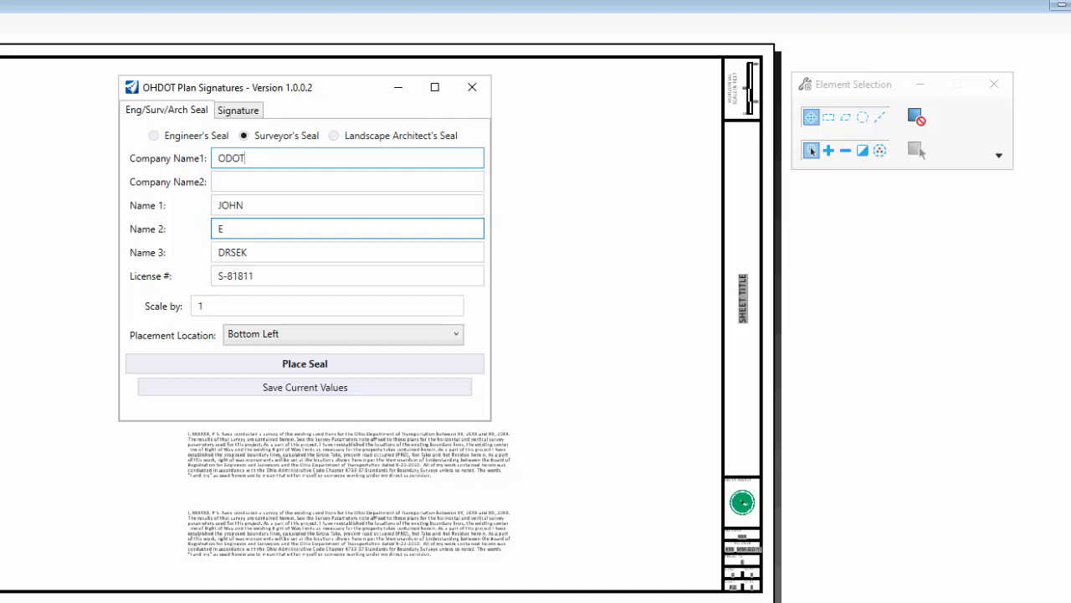
pyautogui.click(277, 275)
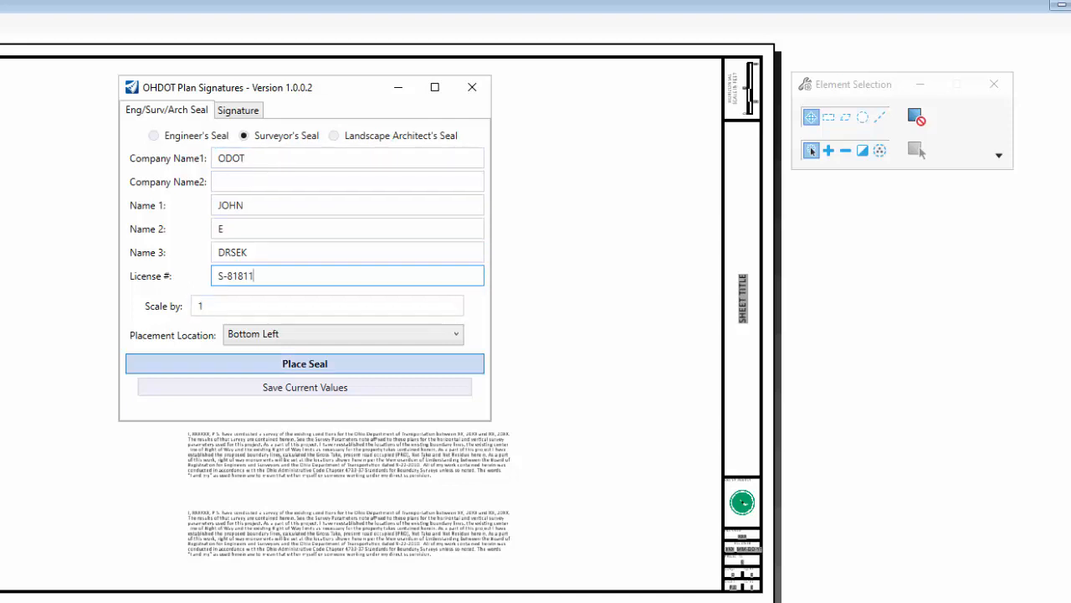
pyautogui.click(304, 364)
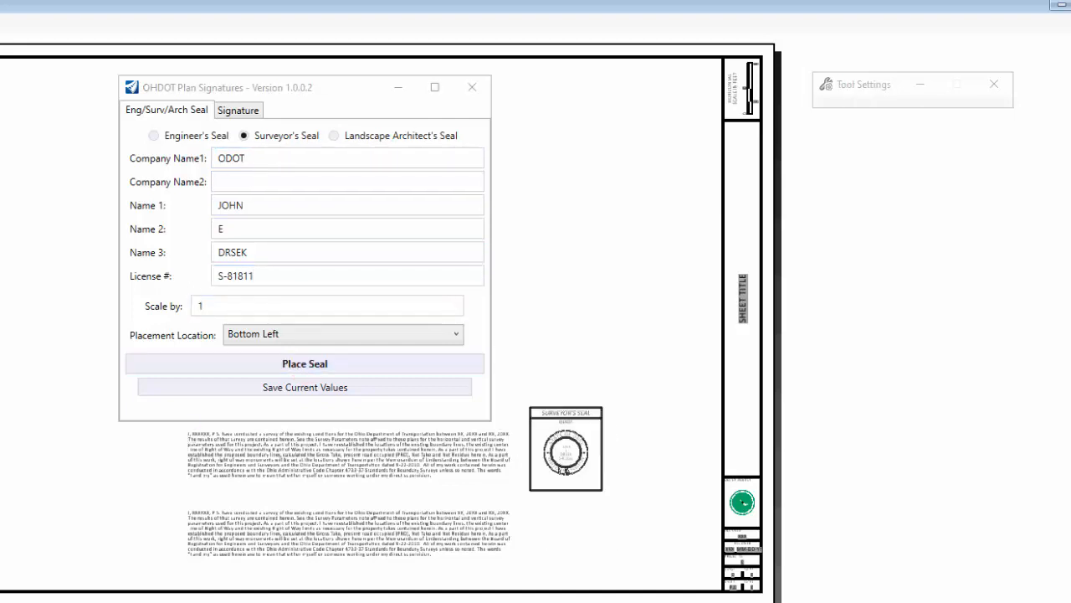
# Drop the ODOT surveyor's seal right of the lower survey note and select its lower box.
pyautogui.rightClick(552, 574)
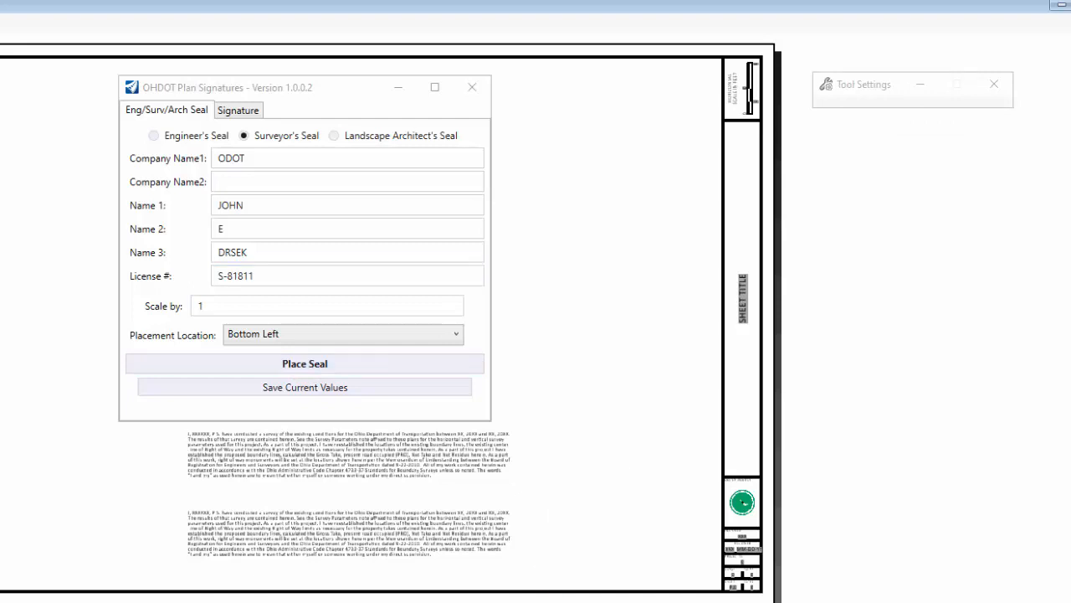
pyautogui.click(550, 575)
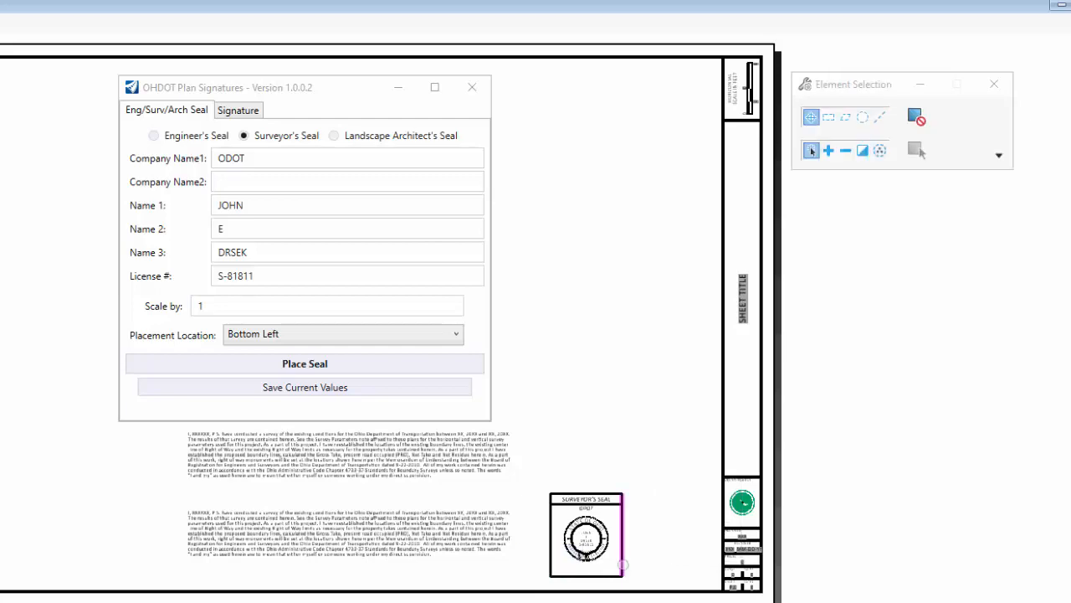
pyautogui.scroll(5, 595, 574)
pyautogui.scroll(-1, 631, 555)
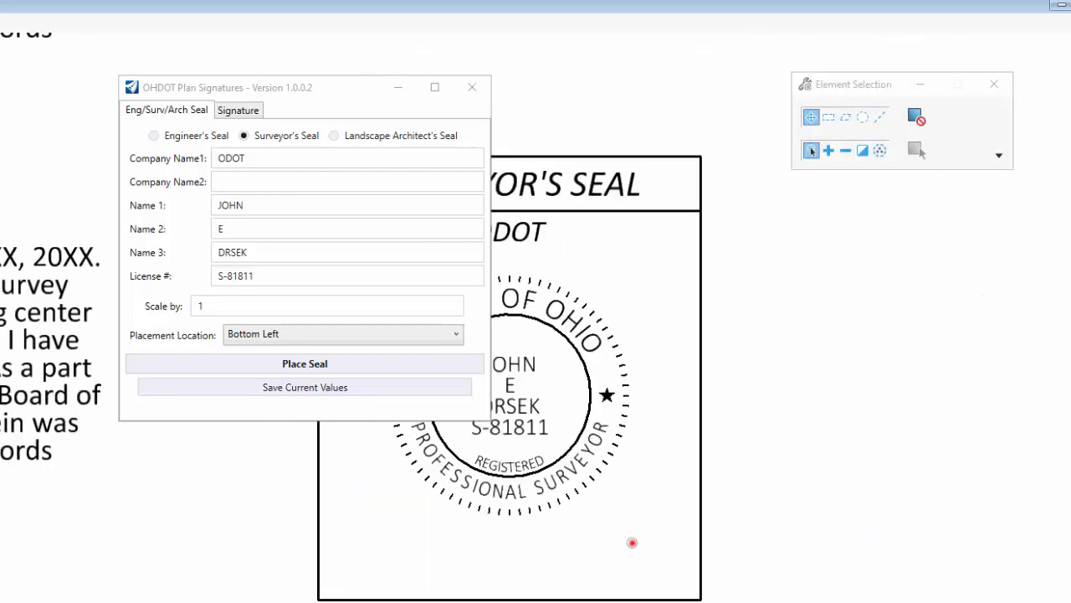
pyautogui.click(631, 532)
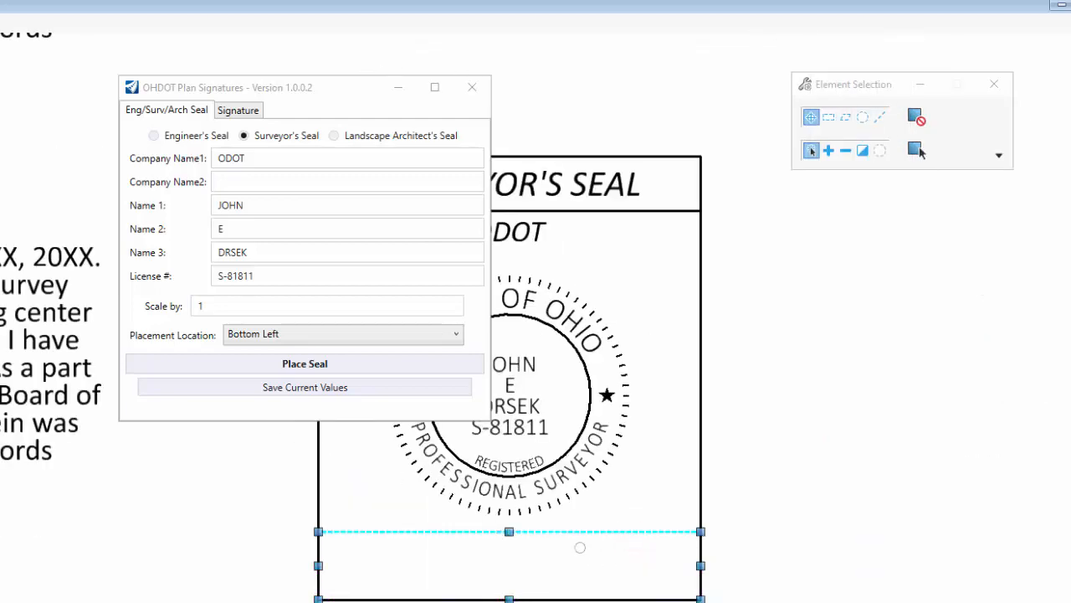
pyautogui.scroll(-2, 832, 459)
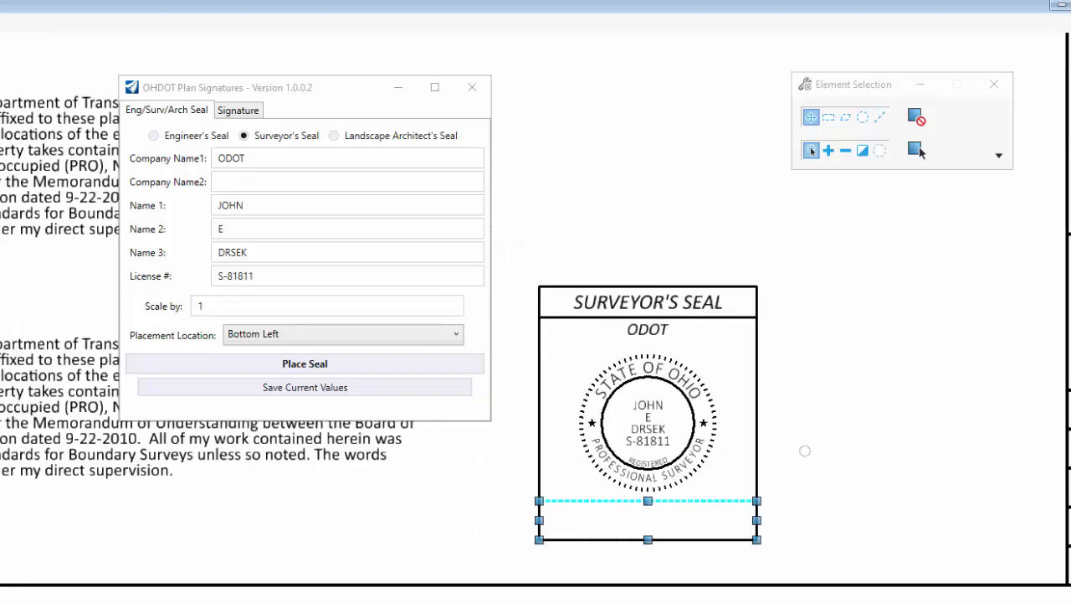
pyautogui.click(810, 427)
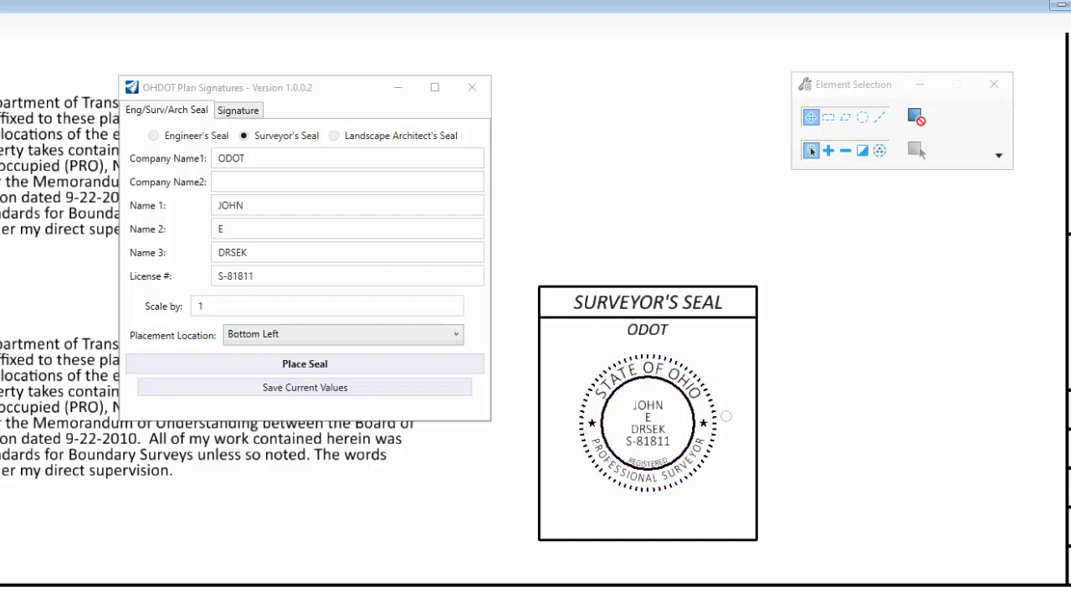
pyautogui.click(711, 508)
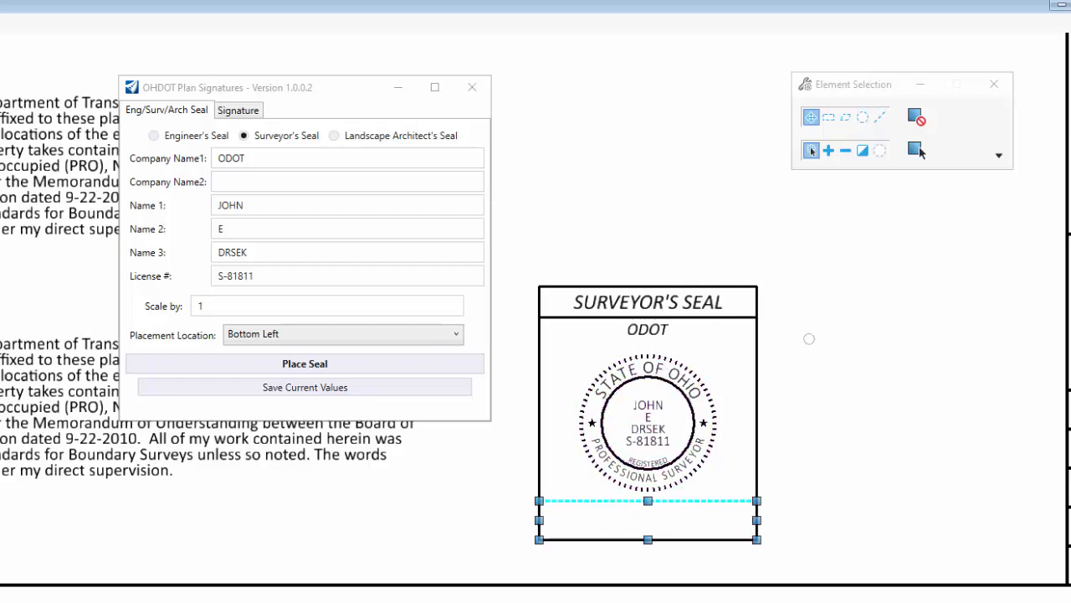
pyautogui.click(213, 302)
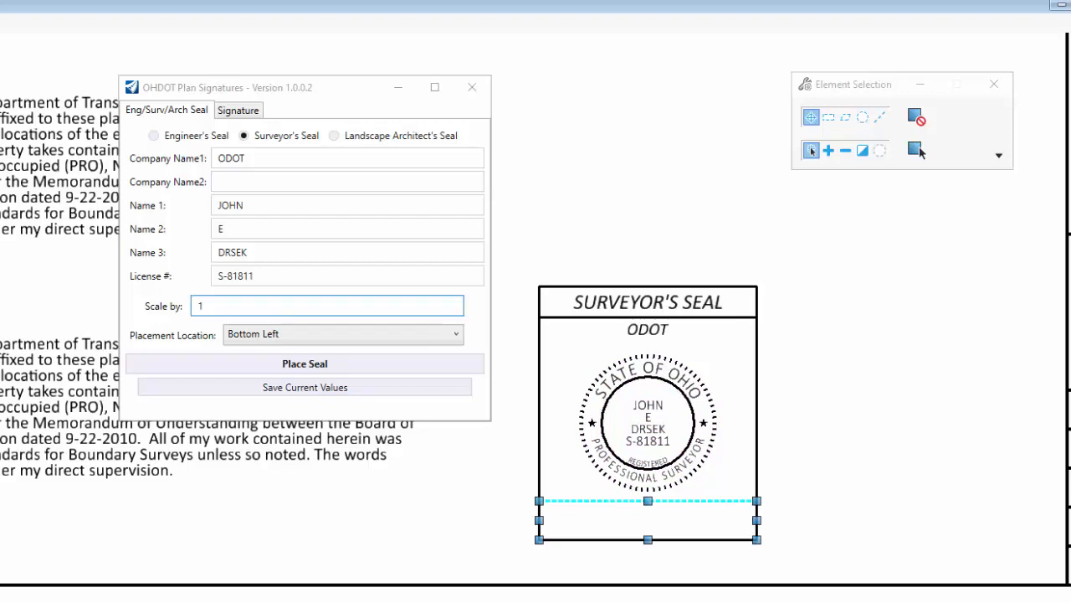
pyautogui.doubleClick(213, 303)
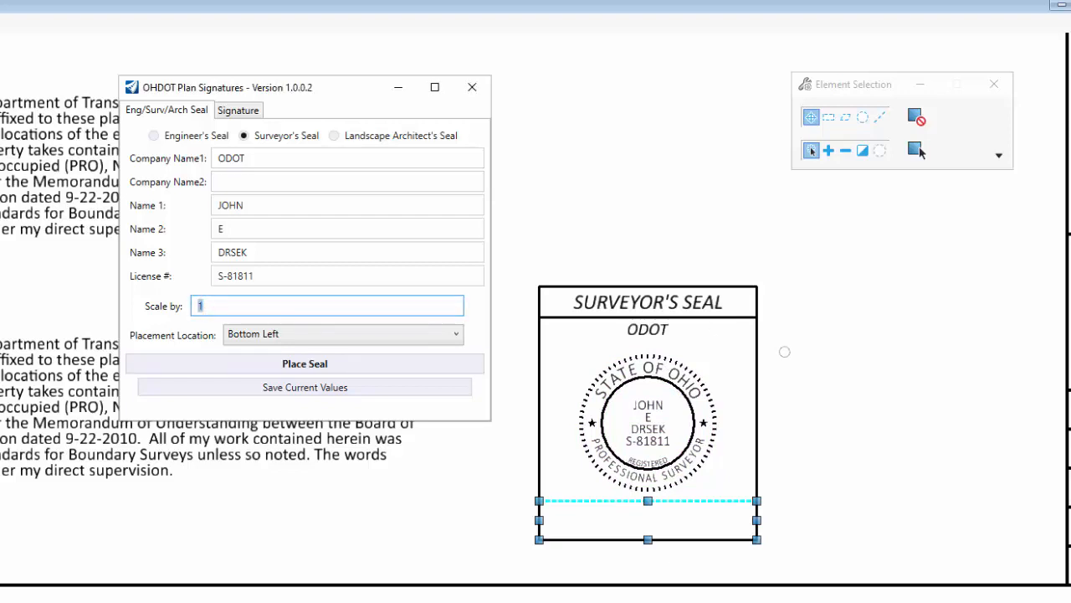
pyautogui.scroll(-2, 791, 354)
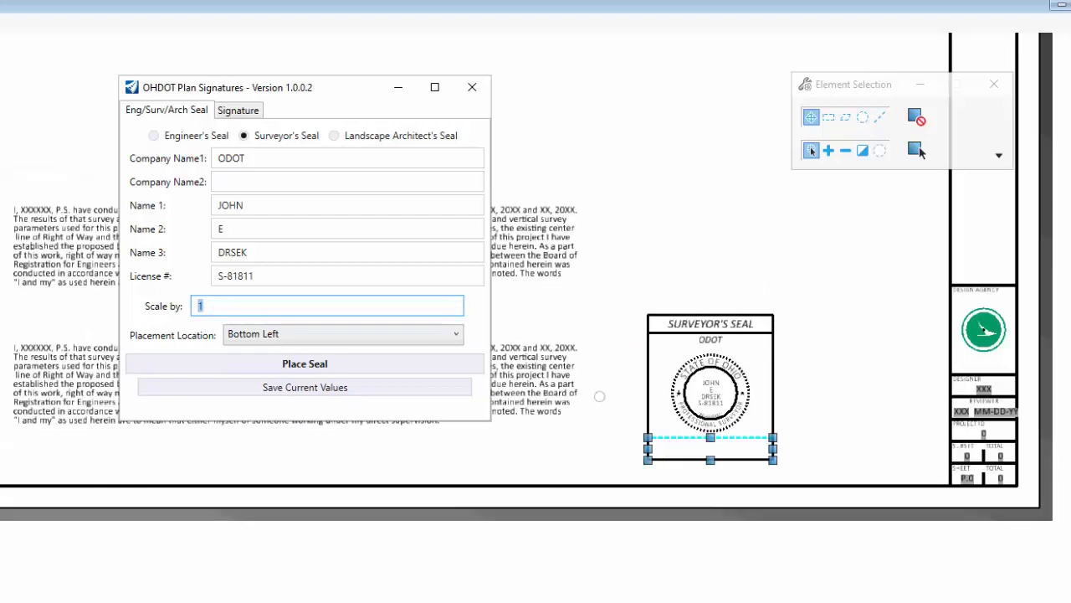
pyautogui.click(607, 435)
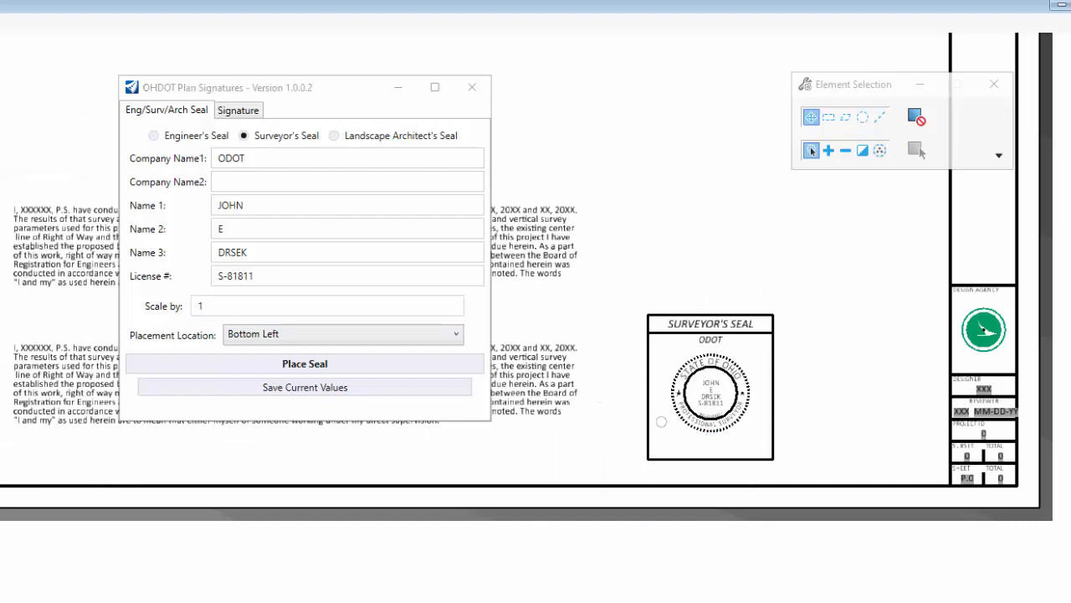
pyautogui.scroll(2, 710, 431)
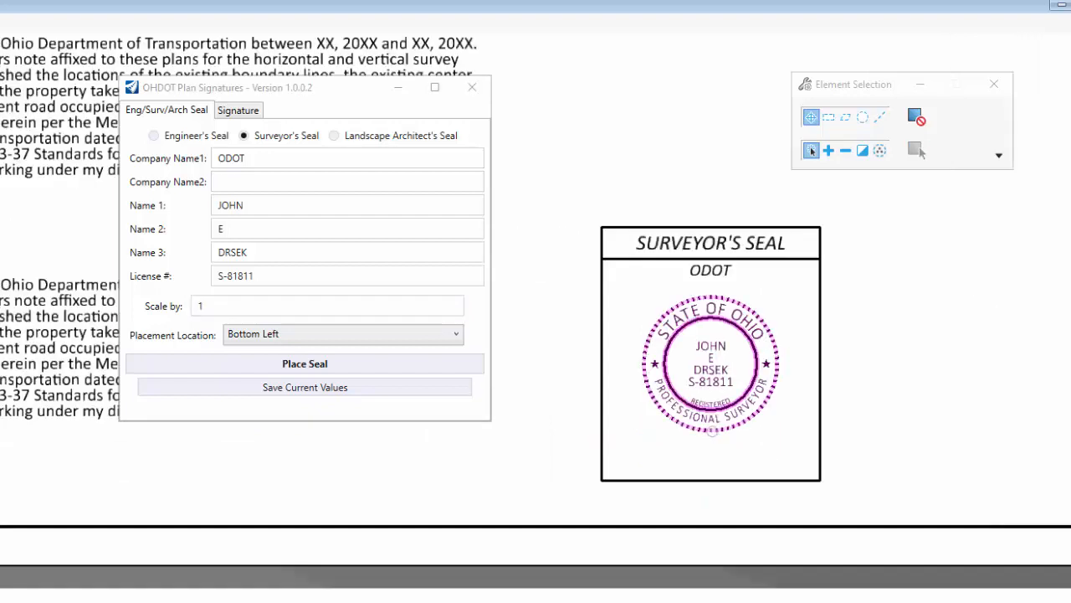
pyautogui.click(751, 345)
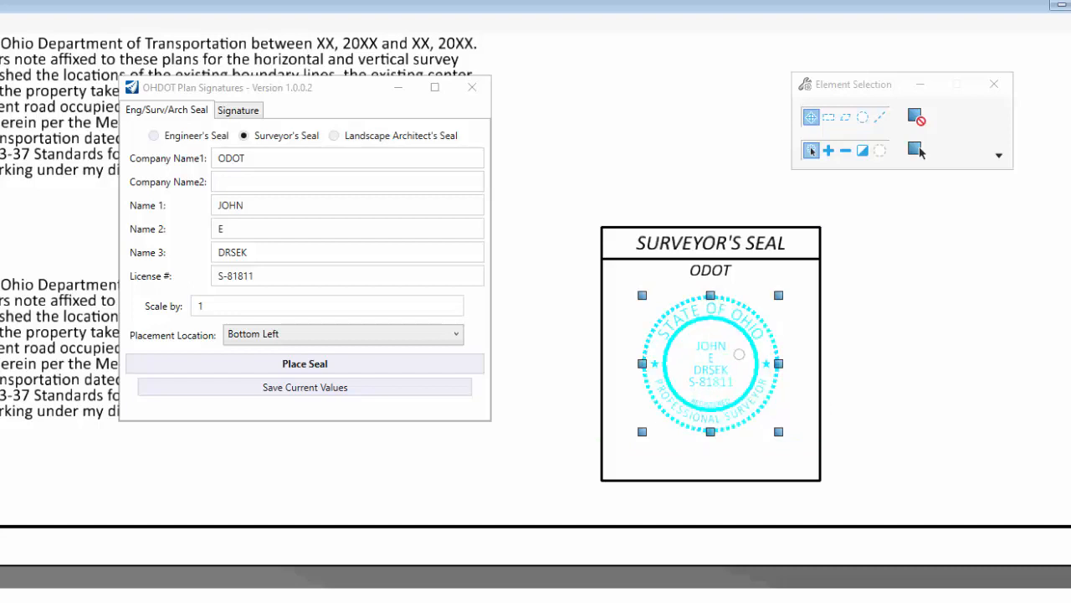
pyautogui.click(232, 305)
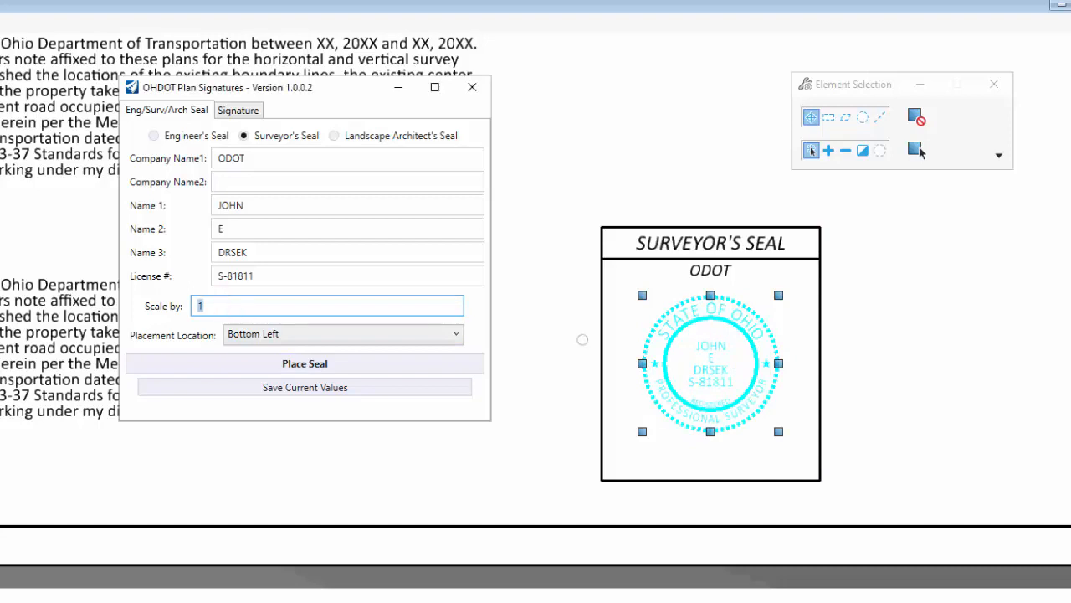
pyautogui.scroll(-2, 592, 351)
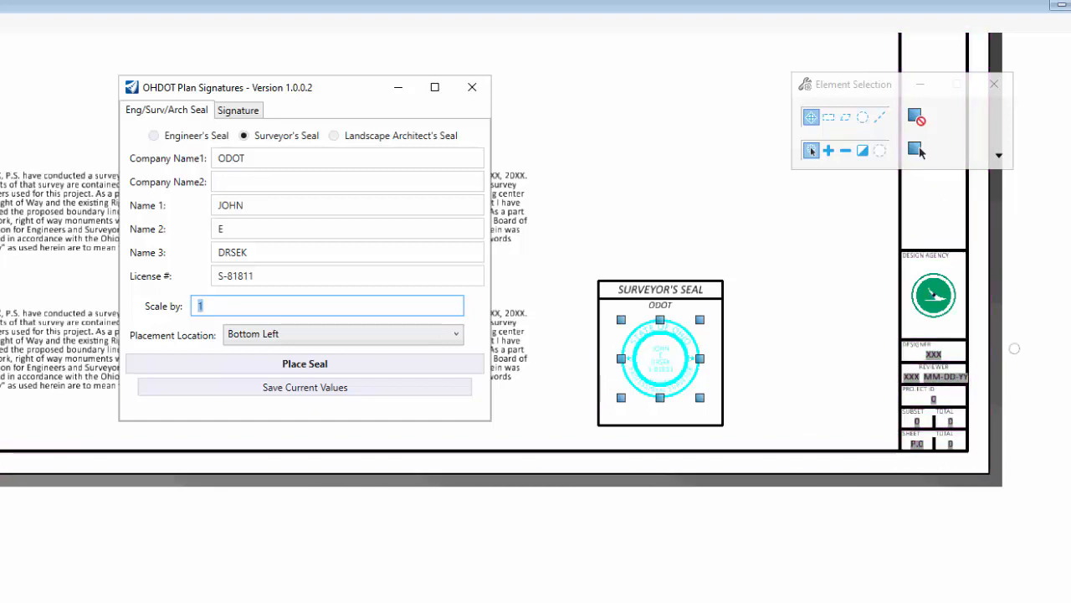
pyautogui.scroll(-2, 795, 499)
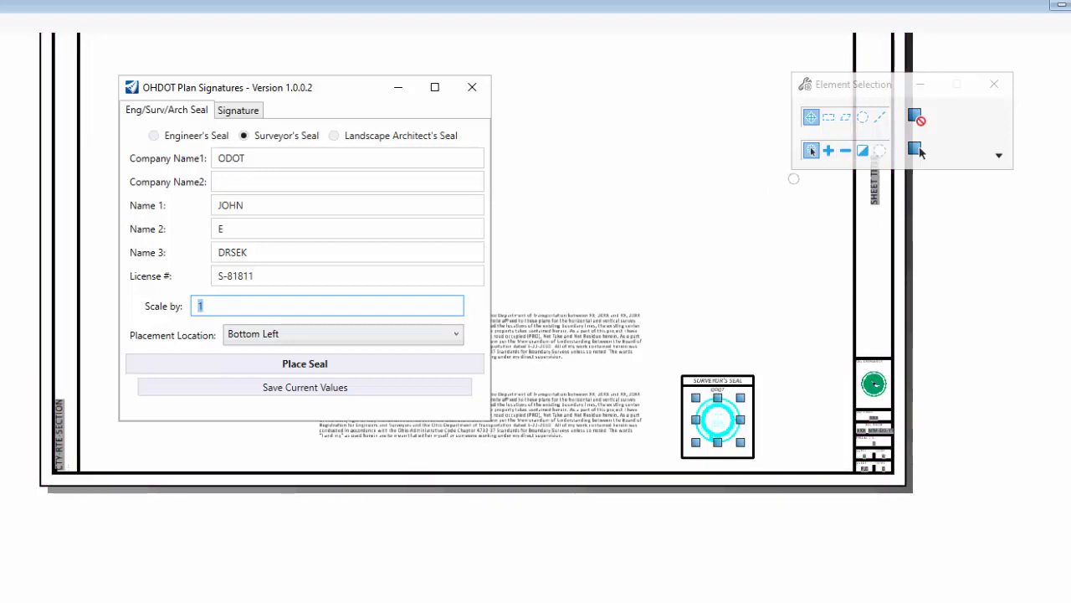
pyautogui.scroll(2, 706, 445)
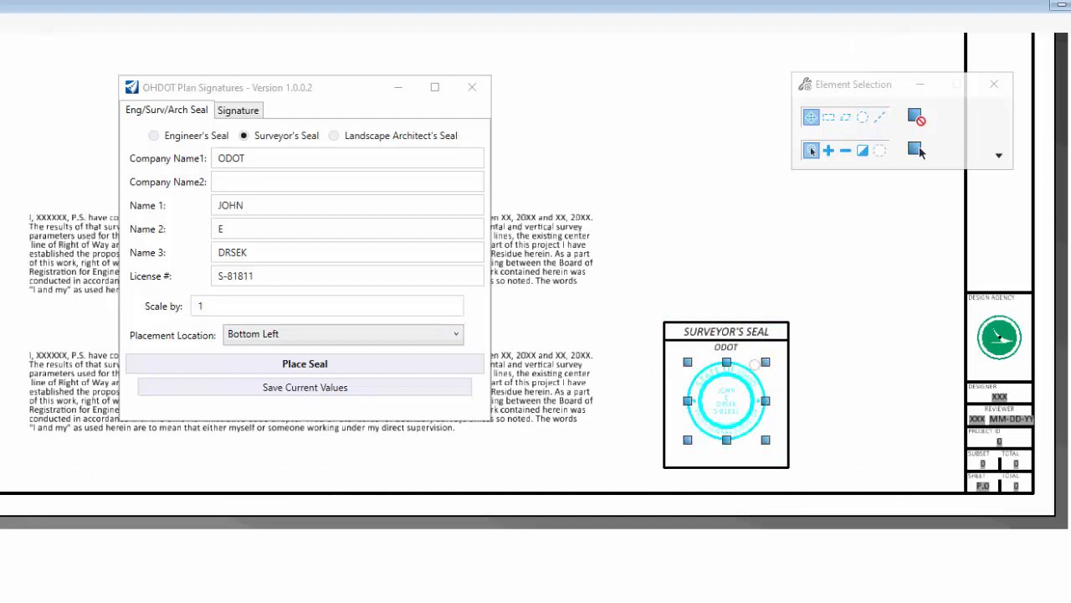
pyautogui.click(234, 305)
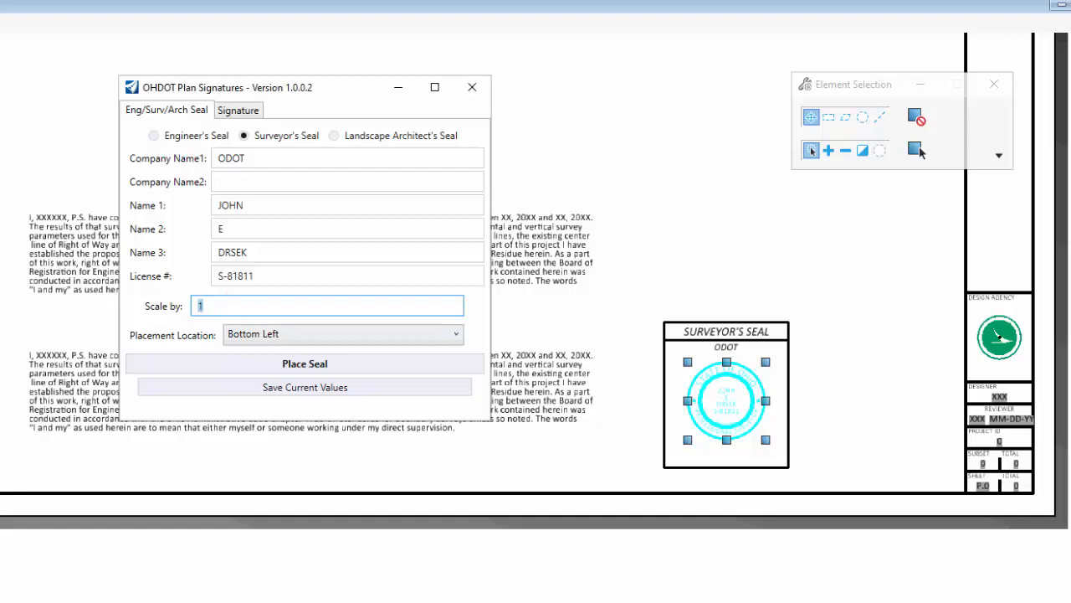
pyautogui.click(818, 383)
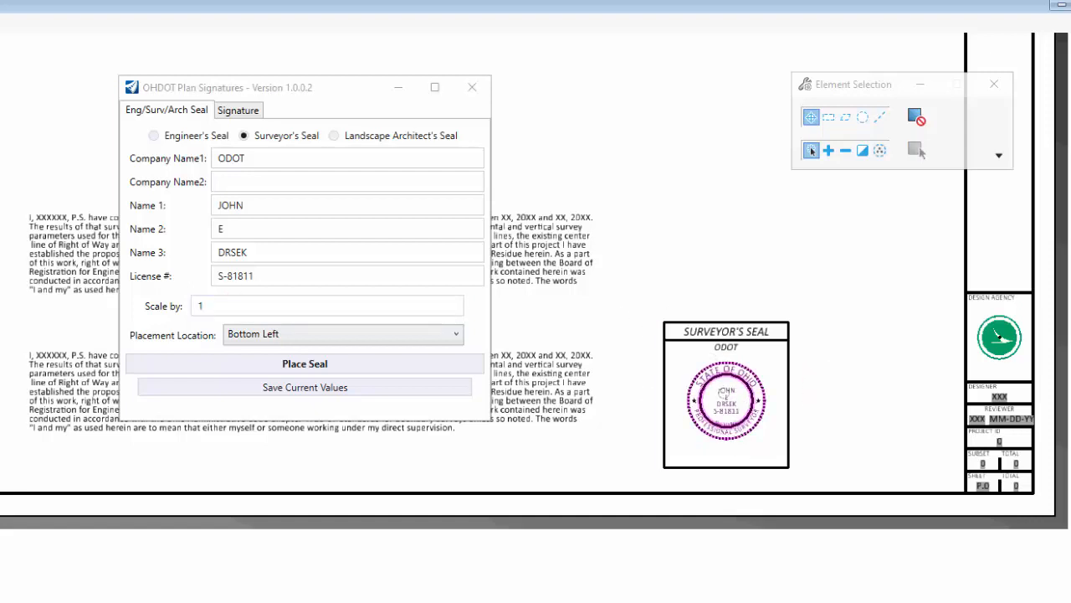
# Set the seal's Scale by value to 2.
pyautogui.click(217, 307)
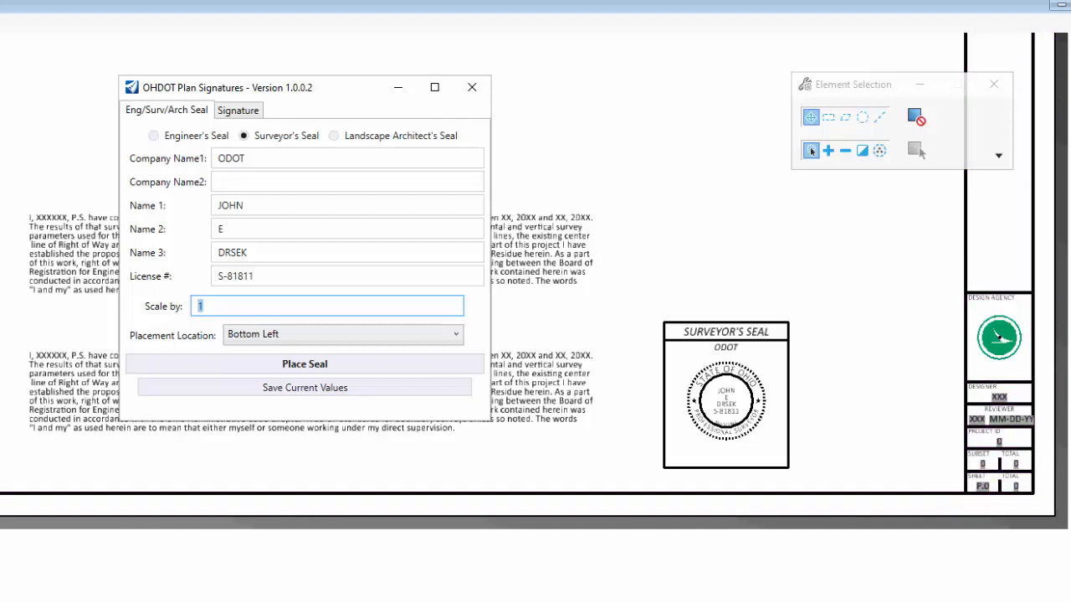
pyautogui.write('2')
pyautogui.doubleClick(201, 306)
# Place the double-size seal above the original one and select its circular stamp.
pyautogui.click(243, 361)
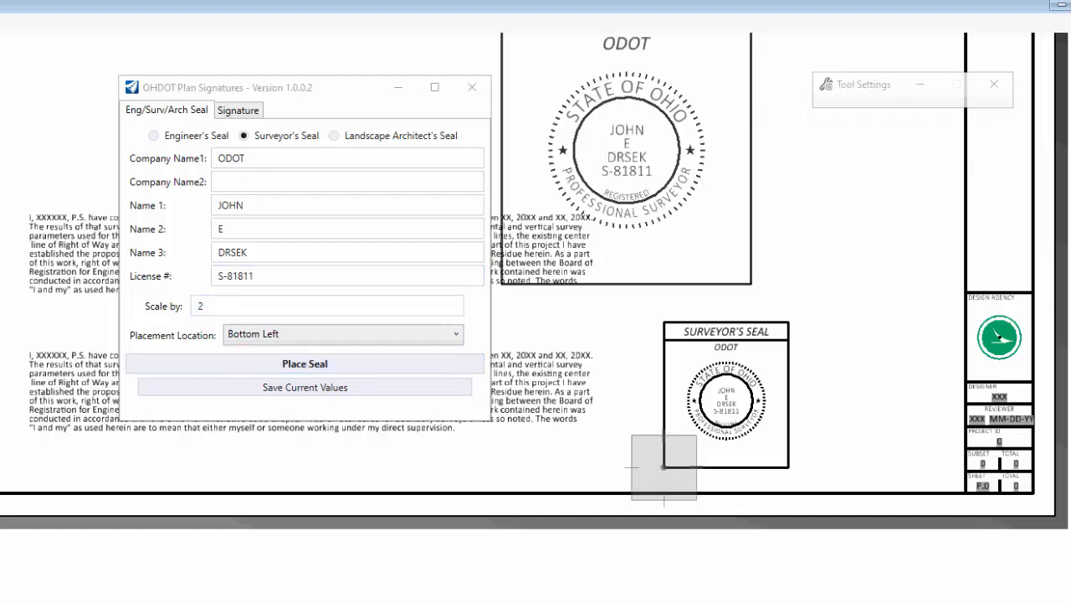
pyautogui.click(659, 300)
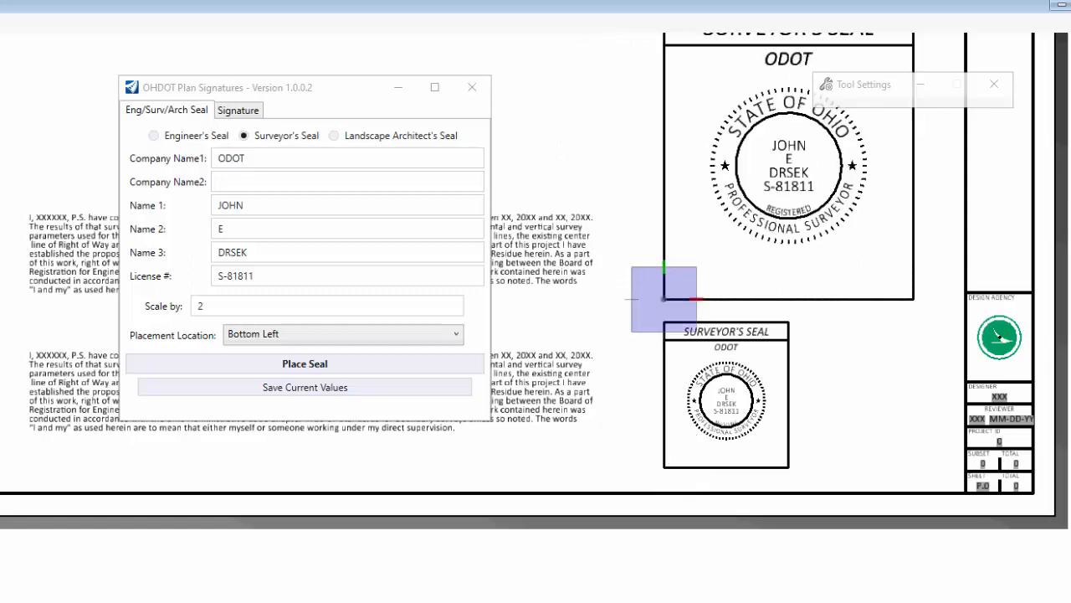
pyautogui.rightClick(581, 357)
pyautogui.moveTo(584, 336); pyautogui.dragTo(520, 444, button='middle')
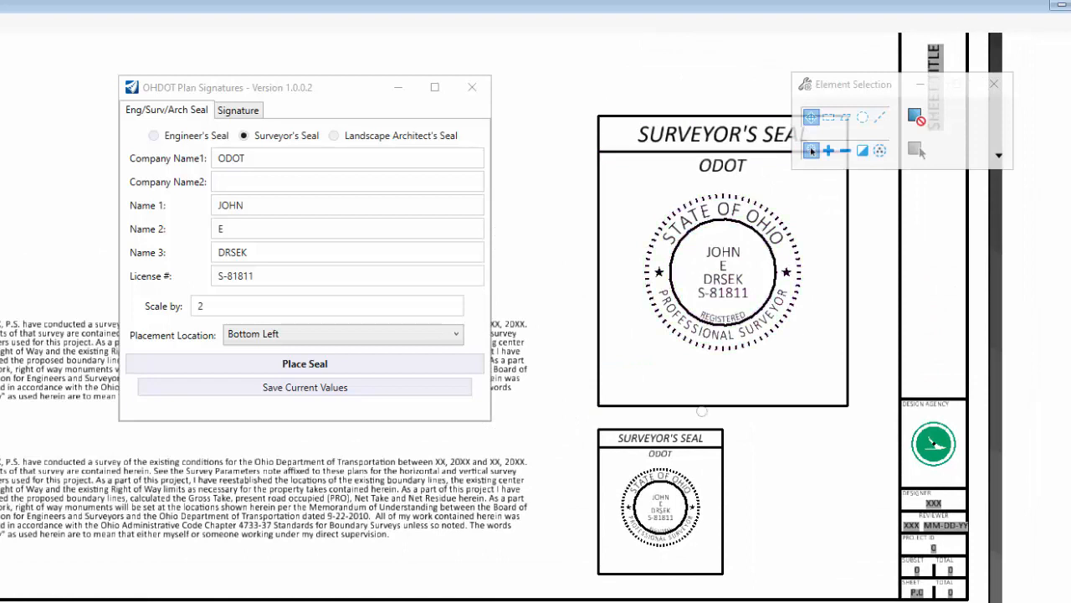
pyautogui.click(765, 299)
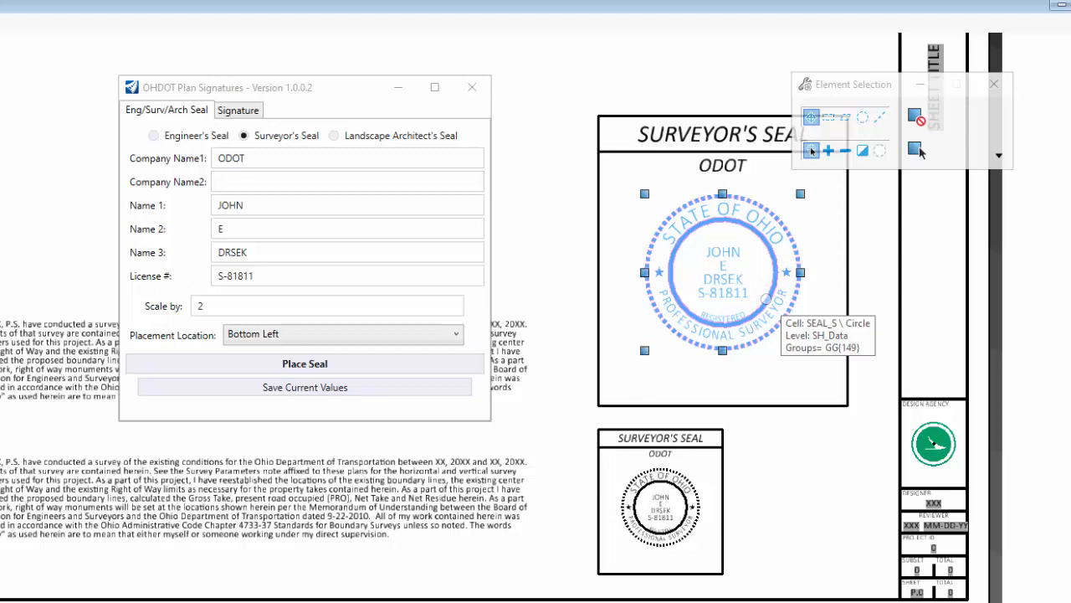
# Delete the large seal's circular stamp and the bottom rectangle of its box.
pyautogui.press('Delete')
pyautogui.click(732, 372)
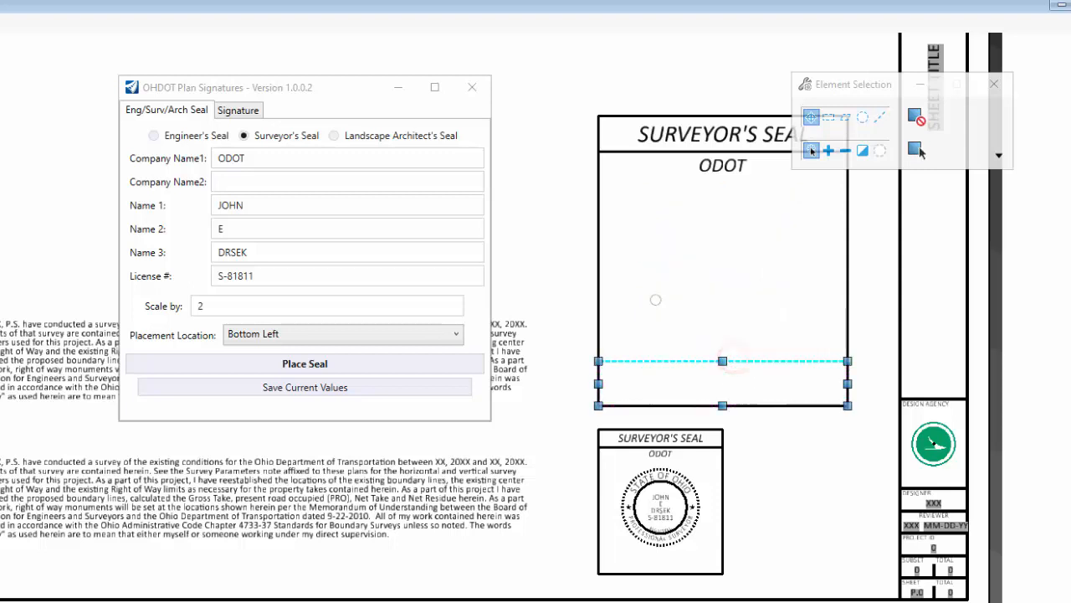
pyautogui.press('Delete')
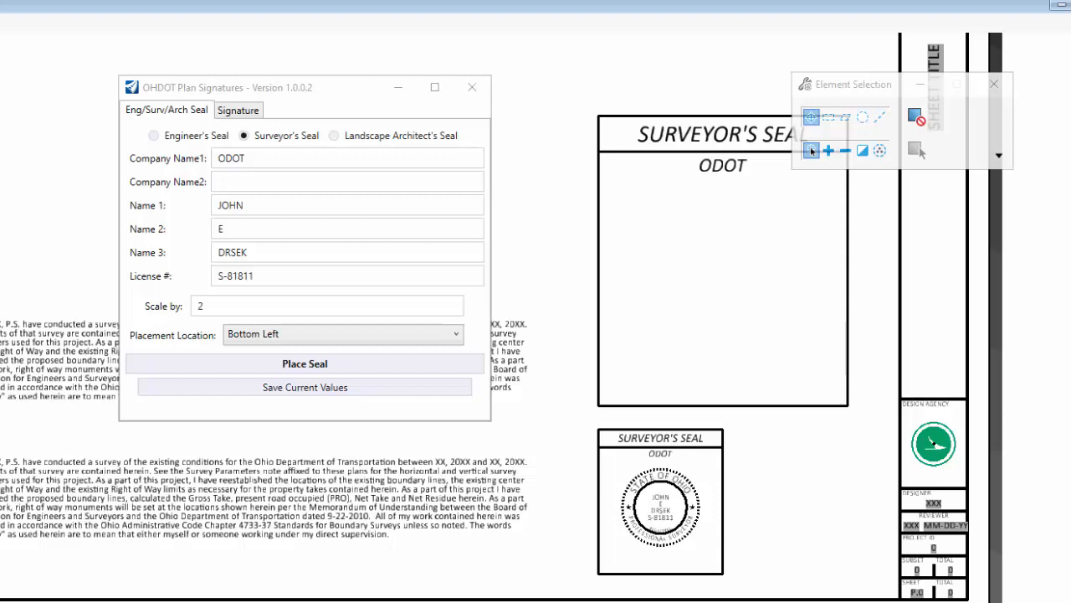
# Bring the OHDOT Plan Signatures form forward and focus its Title 1 value.
pyautogui.click(237, 87)
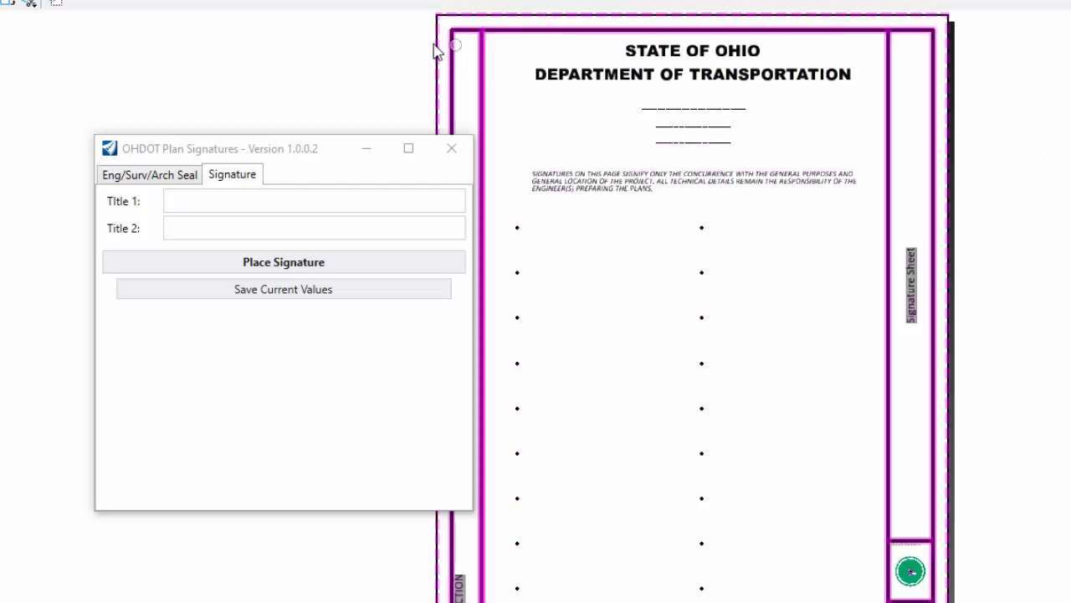
pyautogui.click(284, 193)
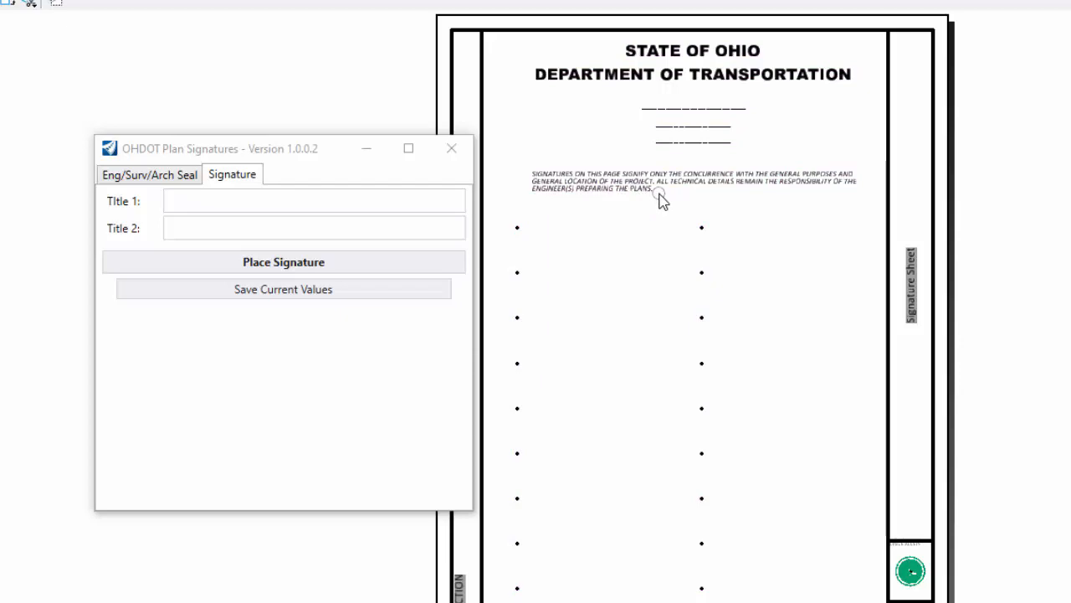
# Enter the signer's name as Title 1 of the signature block.
pyautogui.click(186, 200)
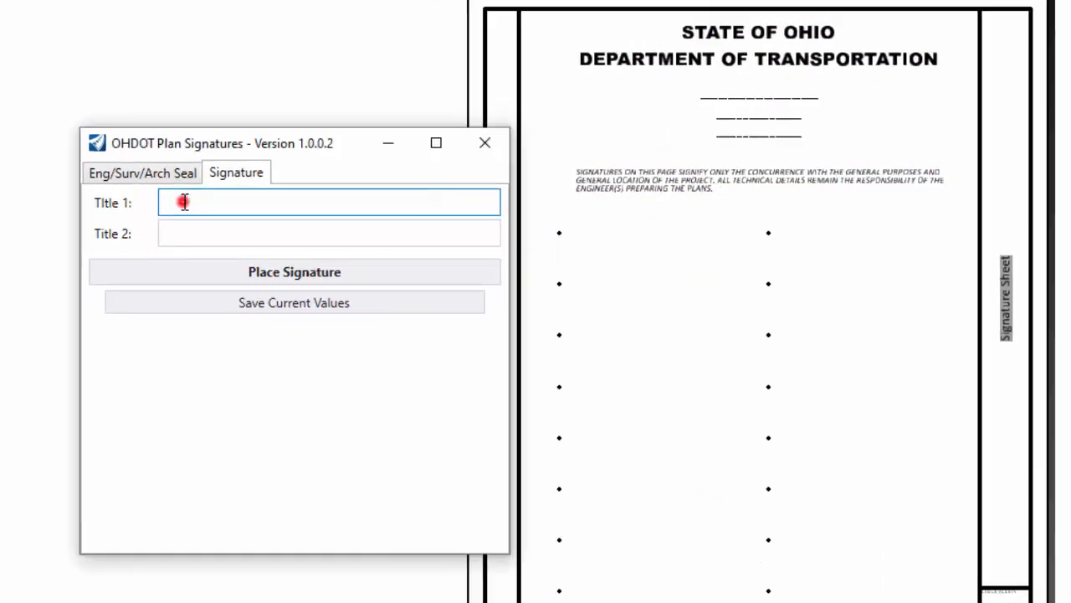
pyautogui.click(196, 220)
pyautogui.click(192, 197)
pyautogui.click(214, 238)
pyautogui.click(207, 204)
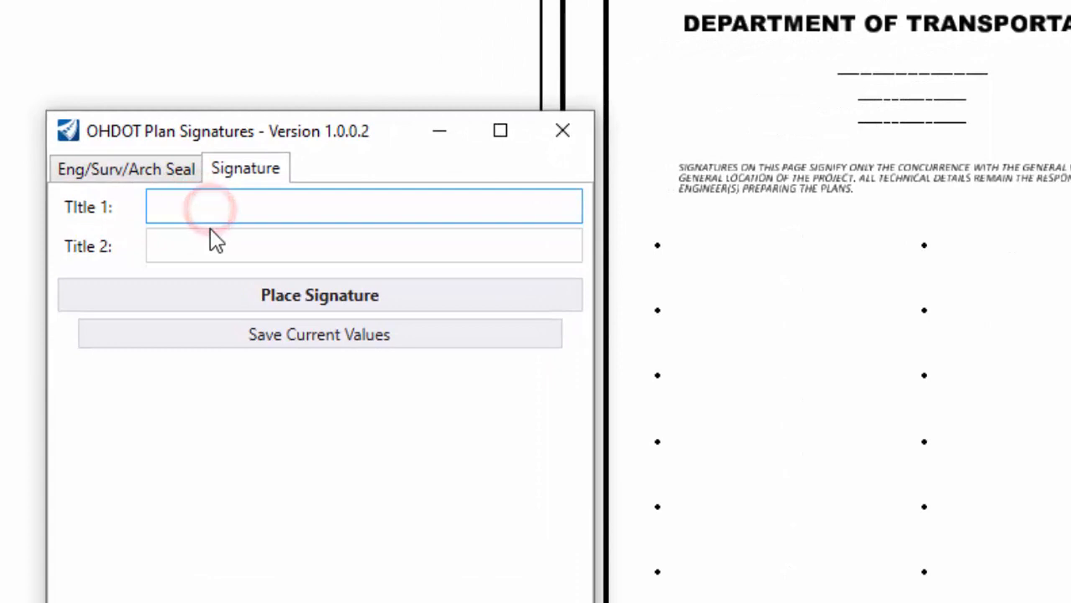
pyautogui.click(214, 240)
pyautogui.click(210, 205)
pyautogui.click(222, 241)
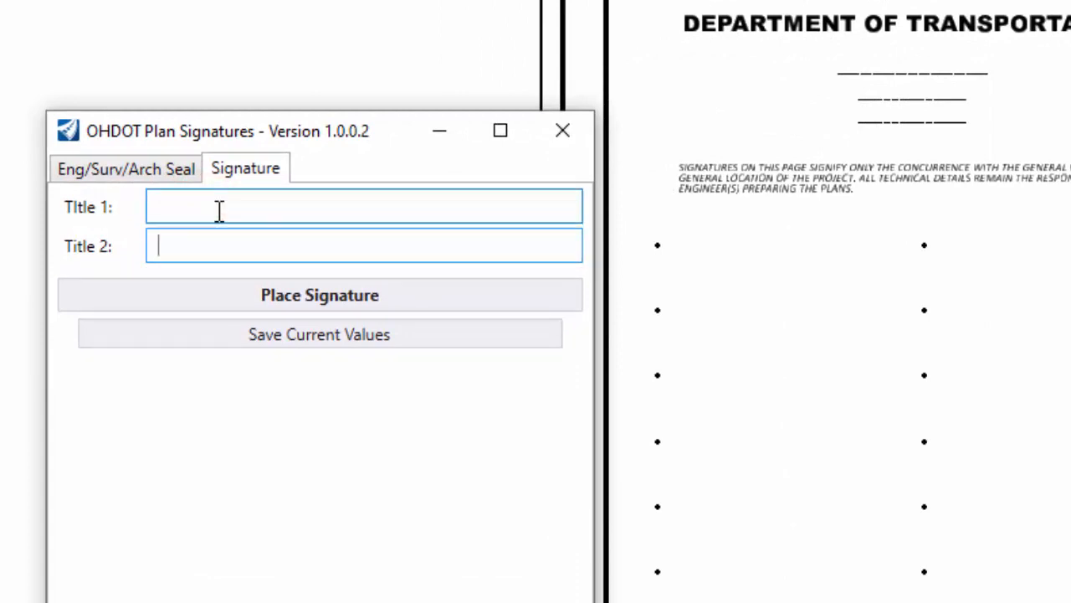
pyautogui.click(219, 210)
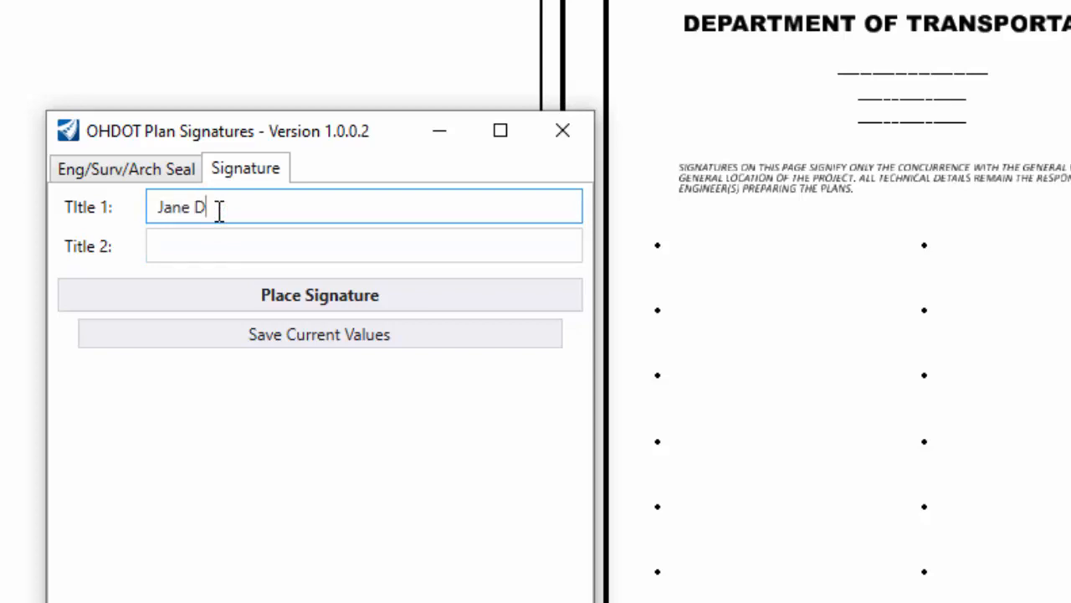
pyautogui.press('Tab')
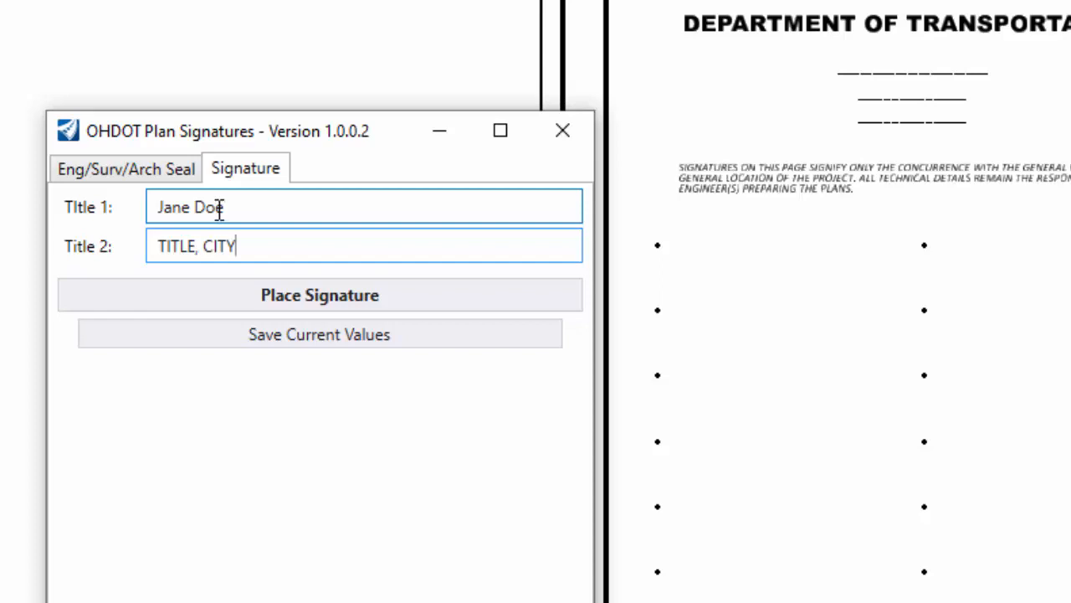
# Set Title 2 to TITLE, CITY and start placing the signature block.
pyautogui.click(249, 215)
pyautogui.click(268, 254)
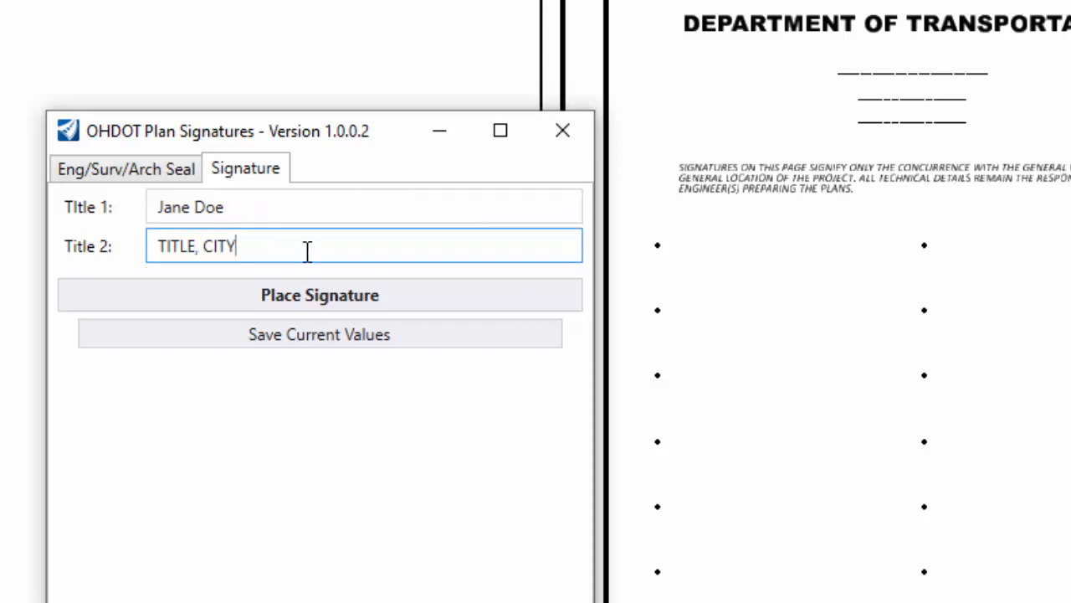
pyautogui.moveTo(292, 242); pyautogui.dragTo(179, 231)
pyautogui.moveTo(227, 207); pyautogui.dragTo(175, 227)
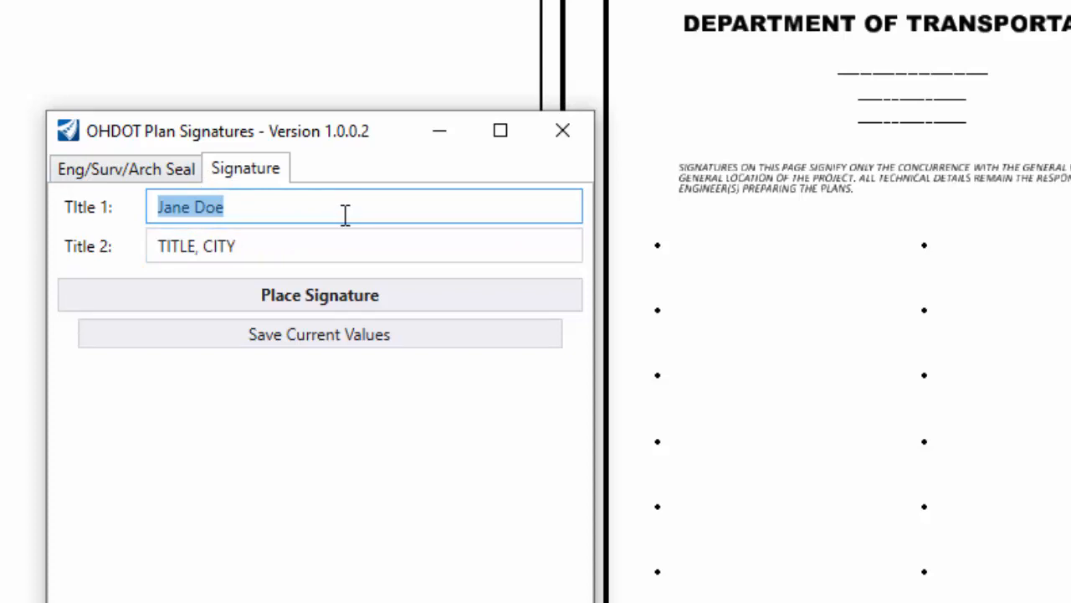
pyautogui.click(265, 247)
pyautogui.click(258, 210)
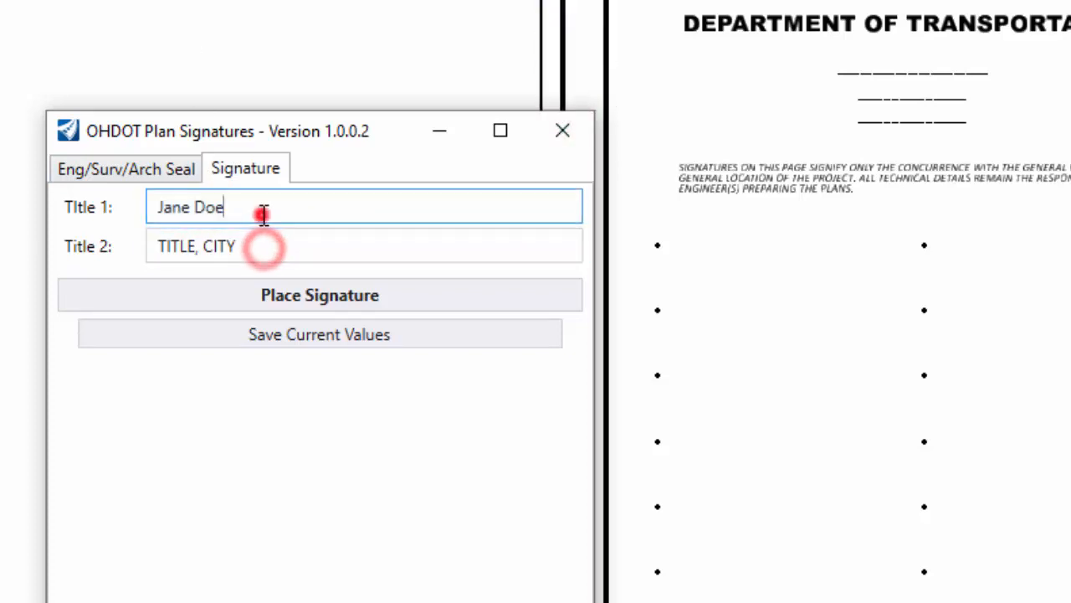
pyautogui.click(266, 233)
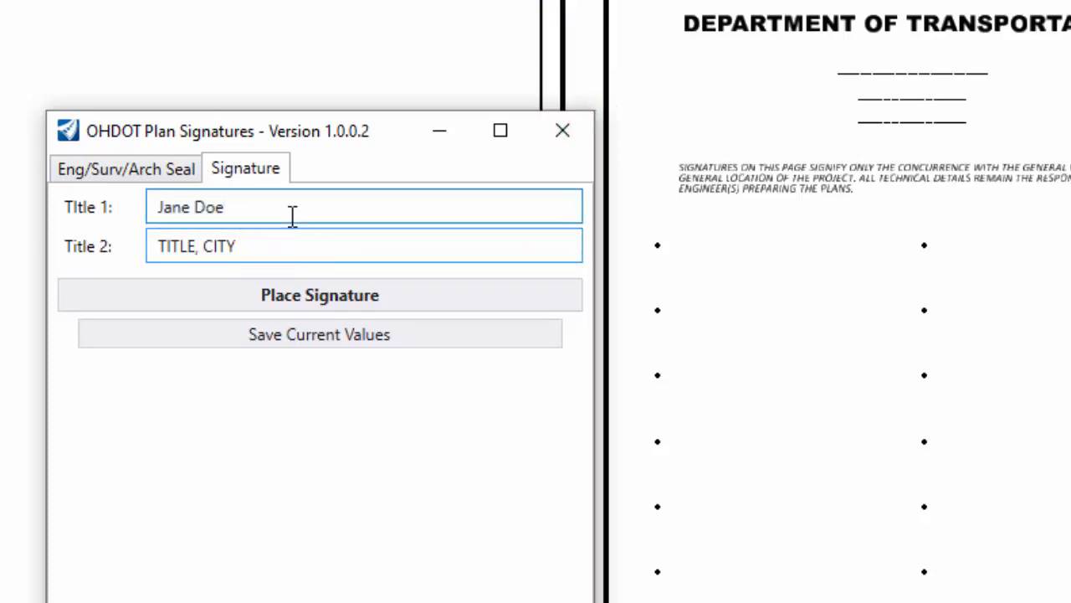
pyautogui.click(226, 300)
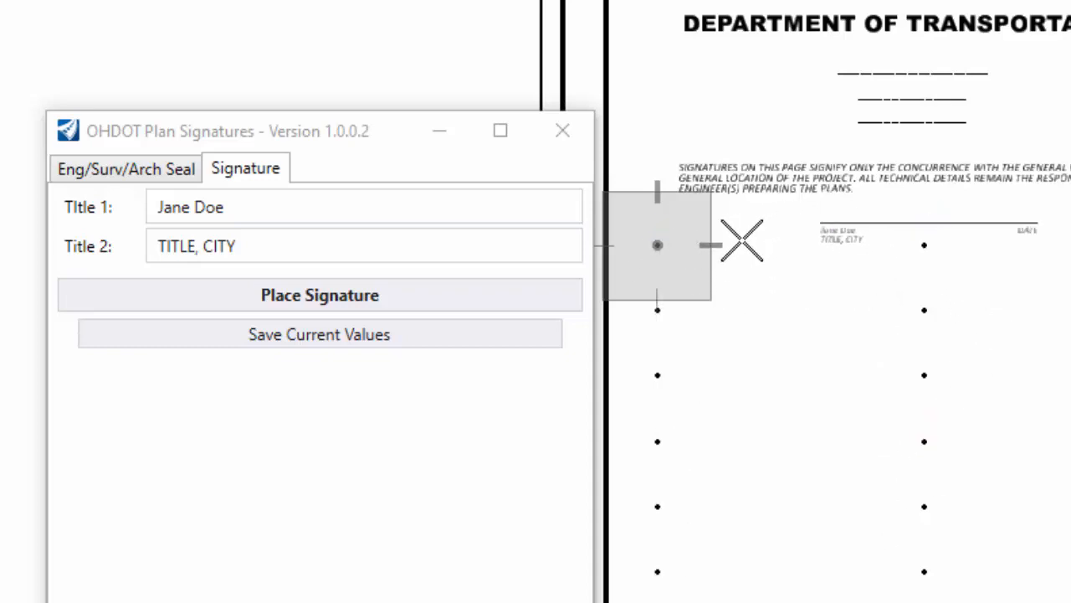
# Place the signature block on the first signature line, then select it to inspect.
pyautogui.click(659, 246)
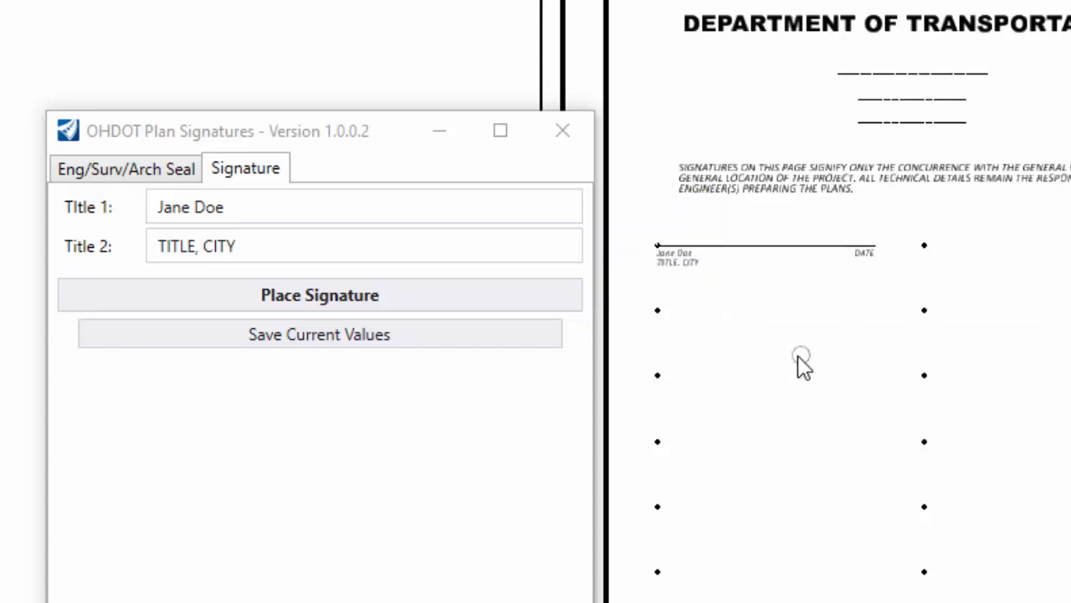
pyautogui.scroll(1, 656, 272)
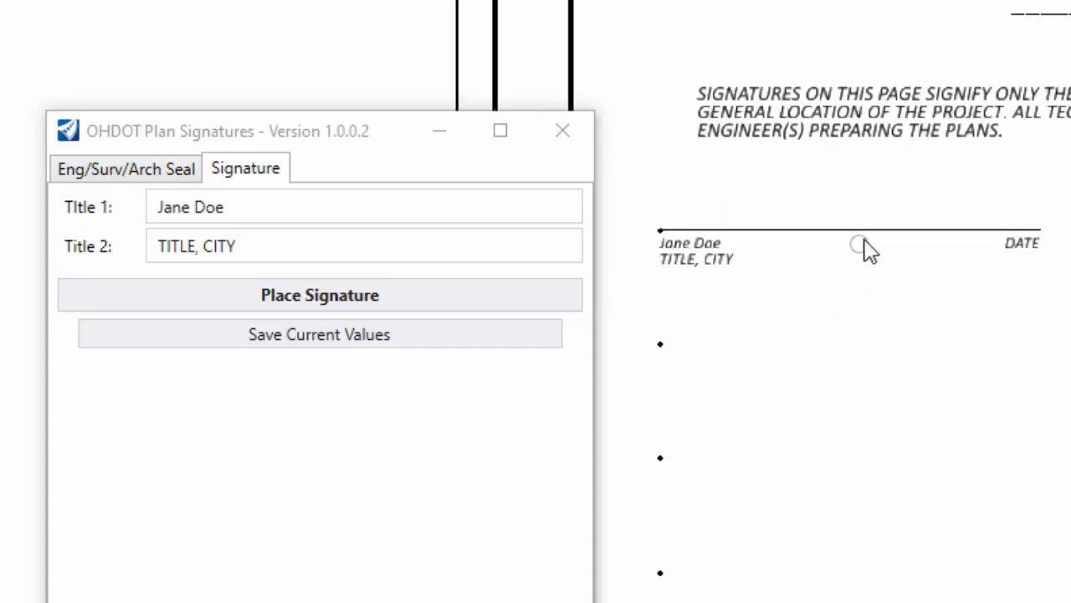
pyautogui.click(1041, 199)
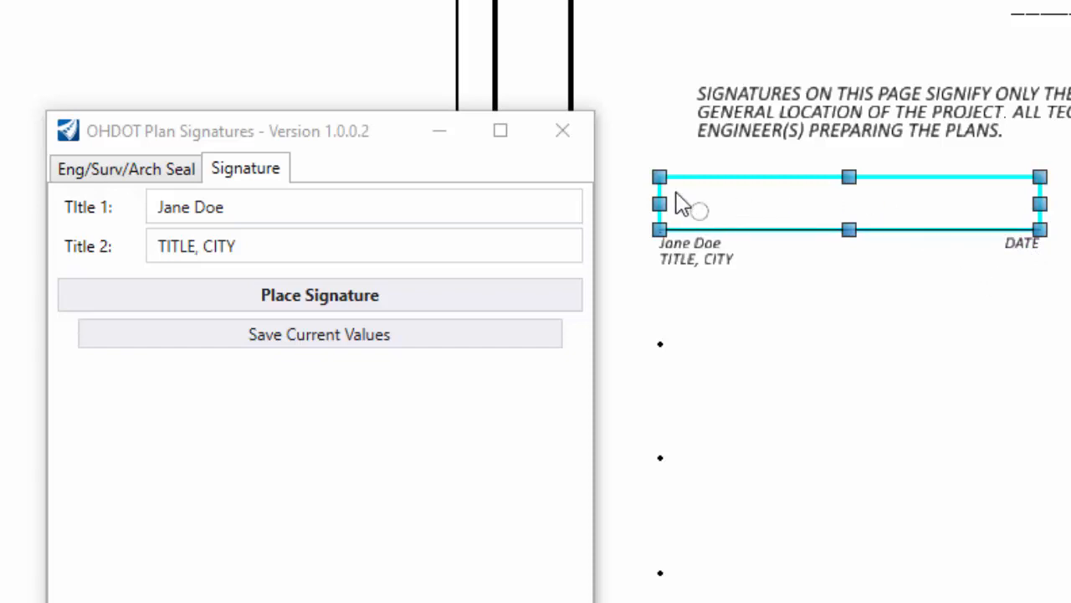
pyautogui.moveTo(682, 189)
pyautogui.press('Escape')
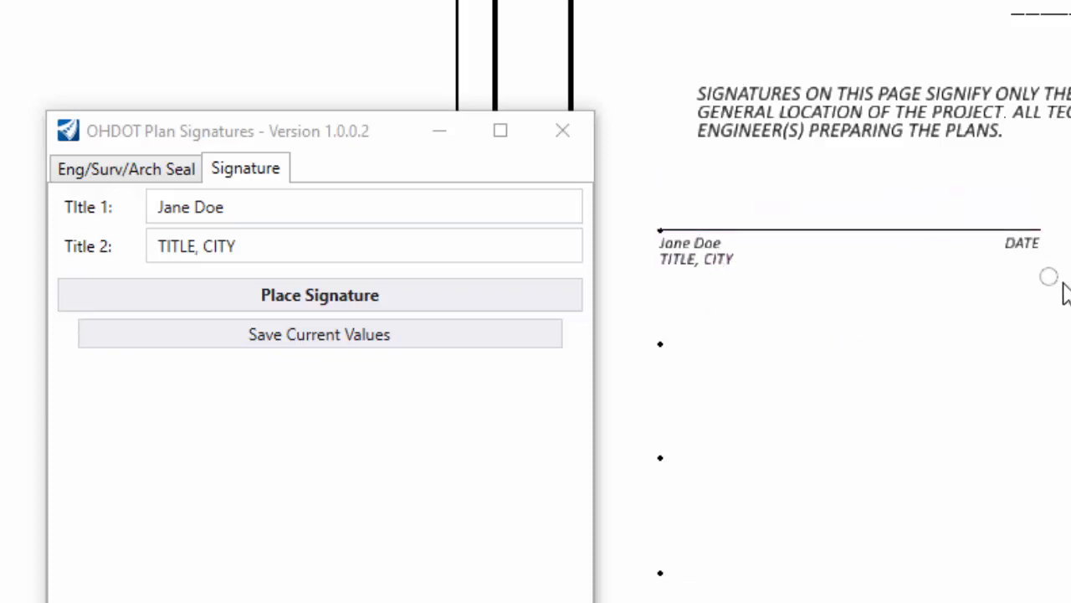
pyautogui.moveTo(1064, 281)
pyautogui.mouseDown()
pyautogui.moveTo(912, 220)
pyautogui.moveTo(674, 171)
pyautogui.mouseUp()
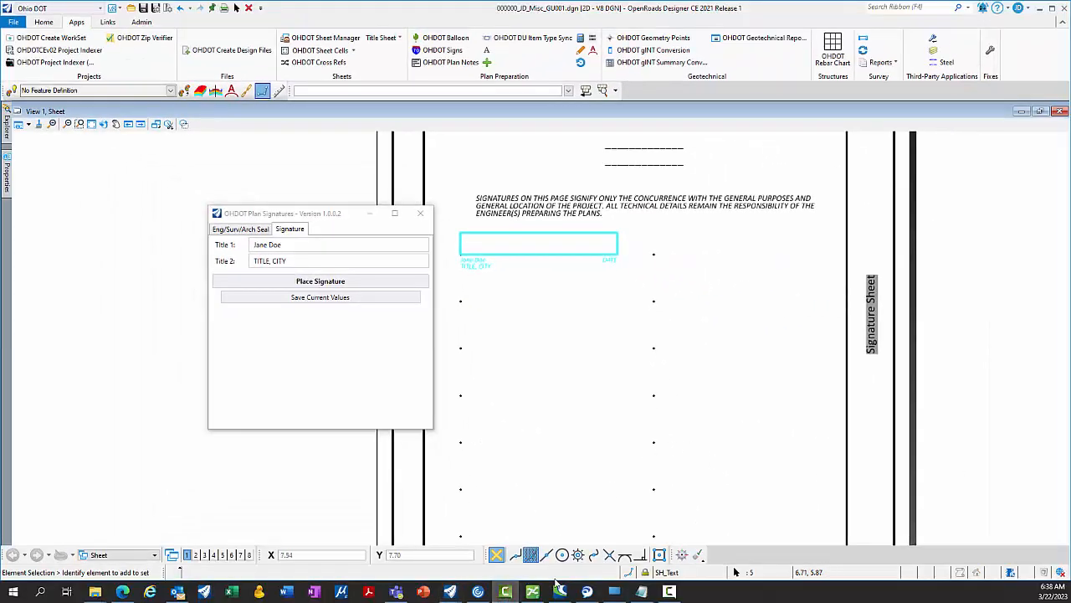
# Open OHDOT_WorkSet.dscript from ProjectWise Explorer with Notepad.
pyautogui.click(532, 591)
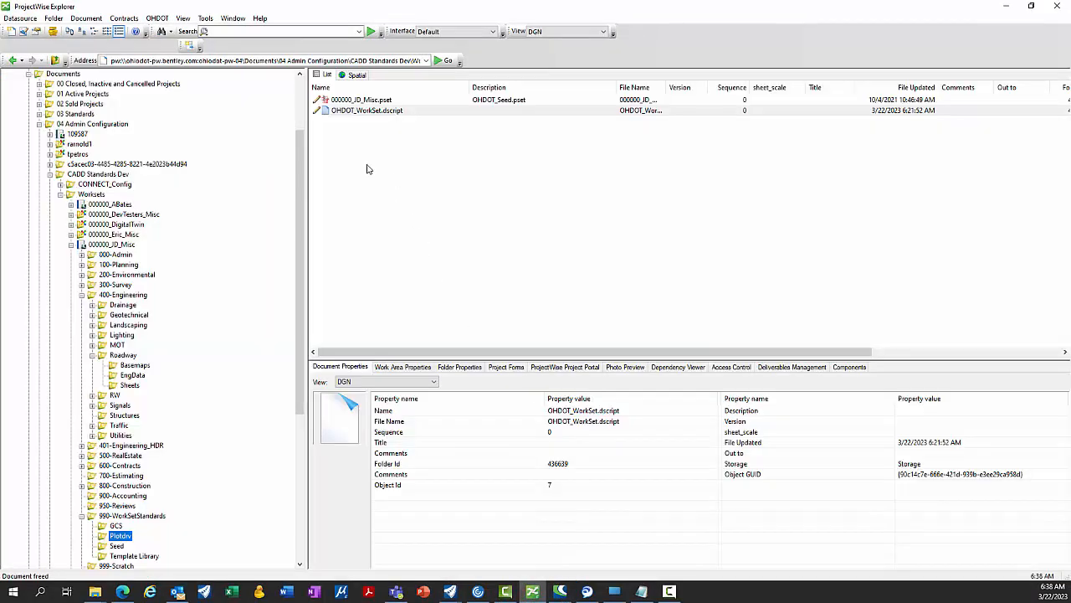
pyautogui.doubleClick(386, 112)
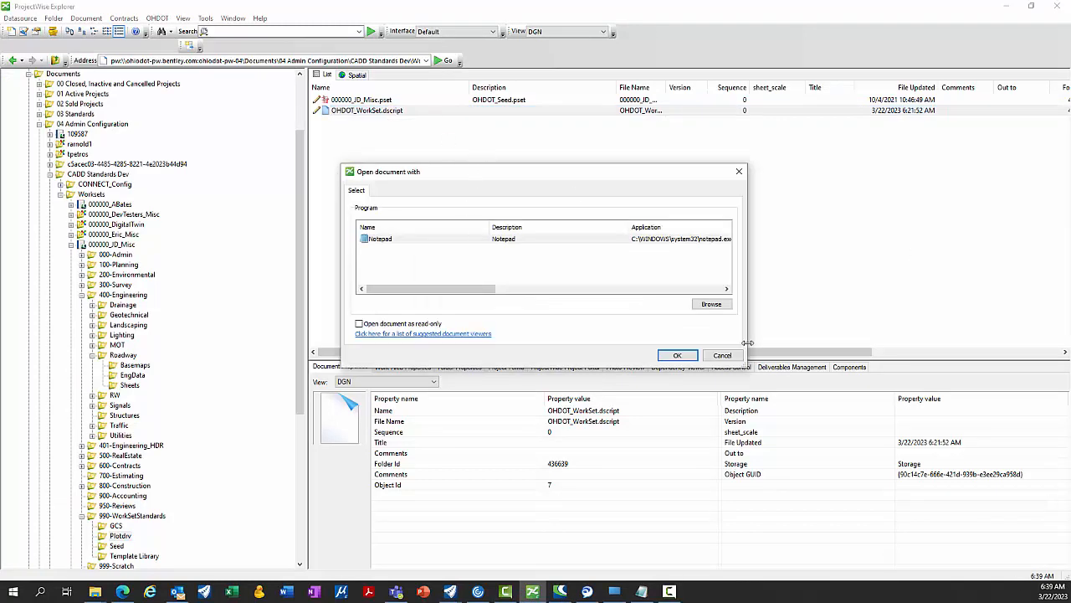
pyautogui.click(684, 355)
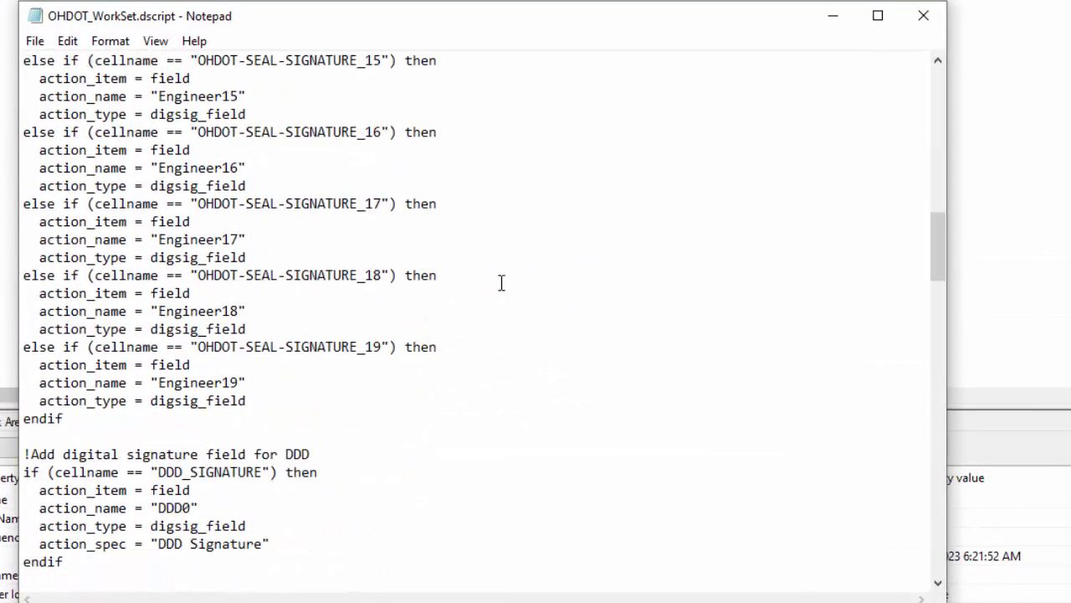
# Scroll to the script's end and highlight the new entry's cell-name and action_name GUIDs.
pyautogui.scroll(-20, 501, 283)
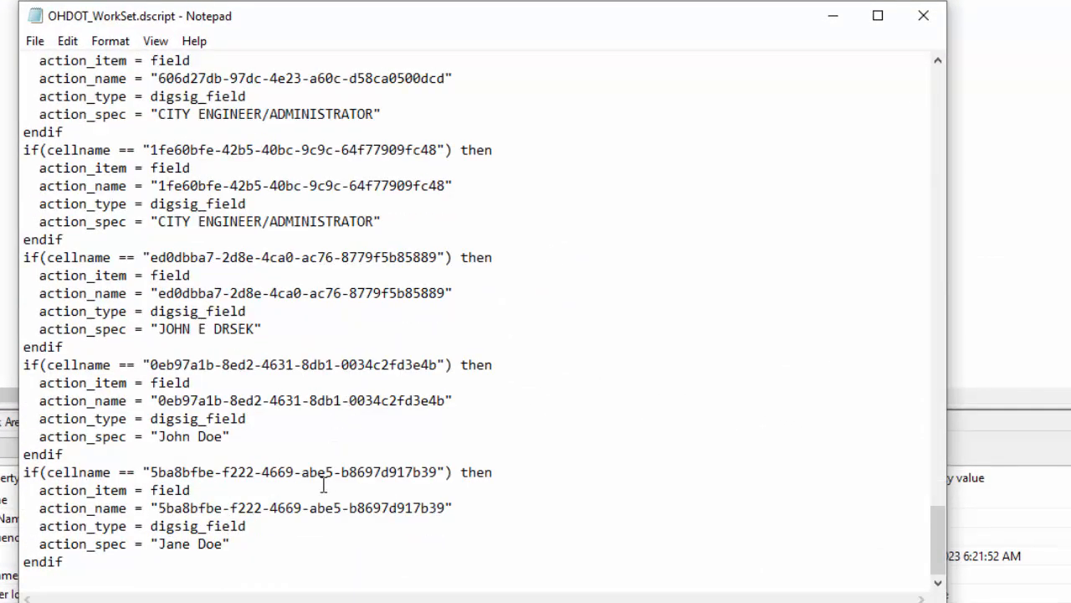
pyautogui.moveTo(148, 475); pyautogui.dragTo(397, 566)
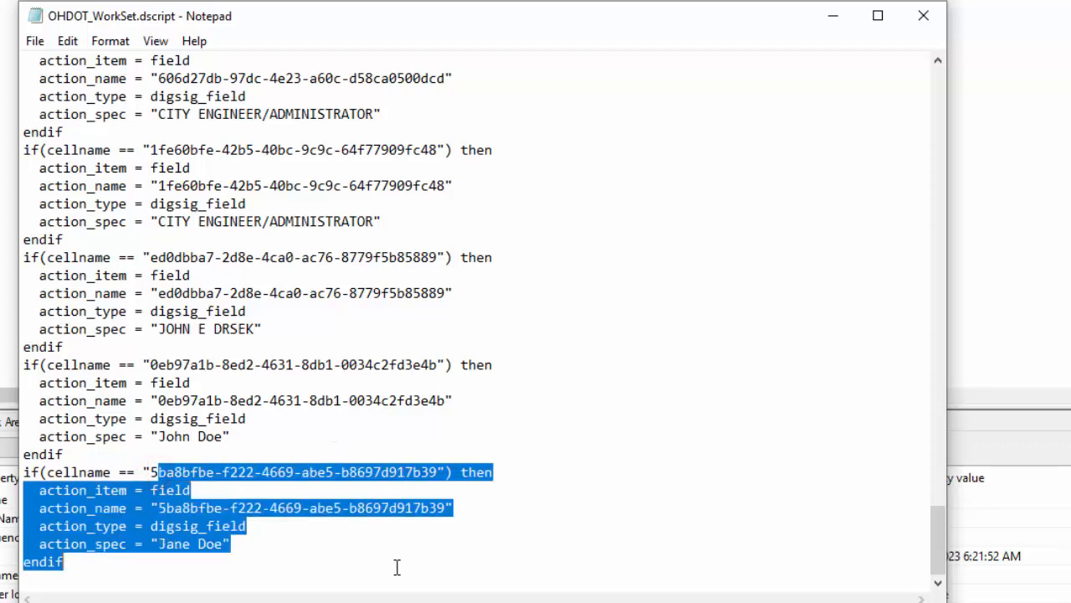
pyautogui.click(262, 544)
pyautogui.moveTo(23, 475); pyautogui.dragTo(312, 551)
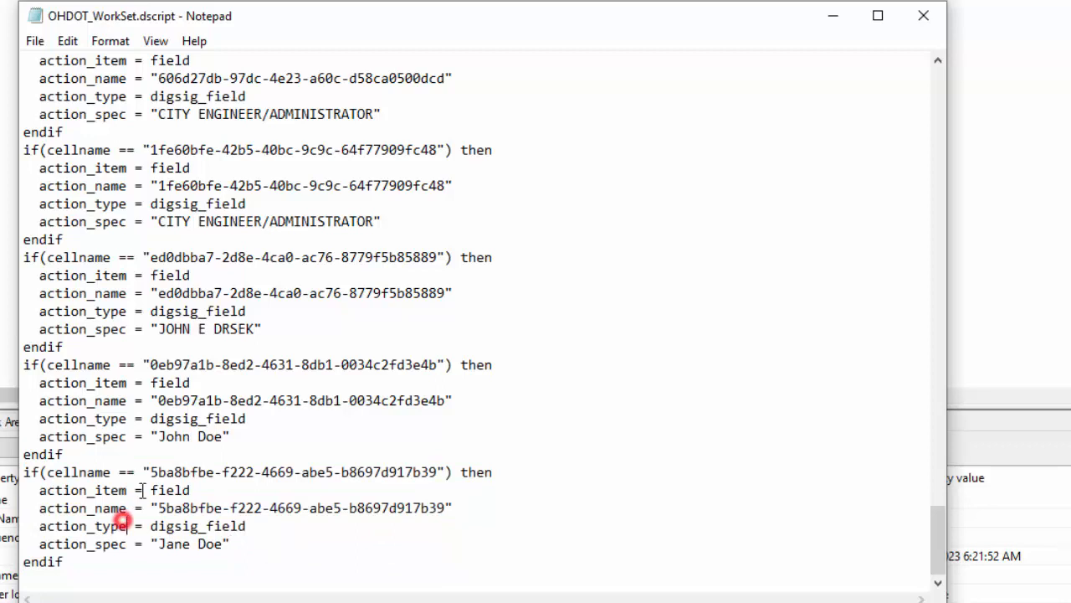
pyautogui.moveTo(150, 472); pyautogui.dragTo(438, 474)
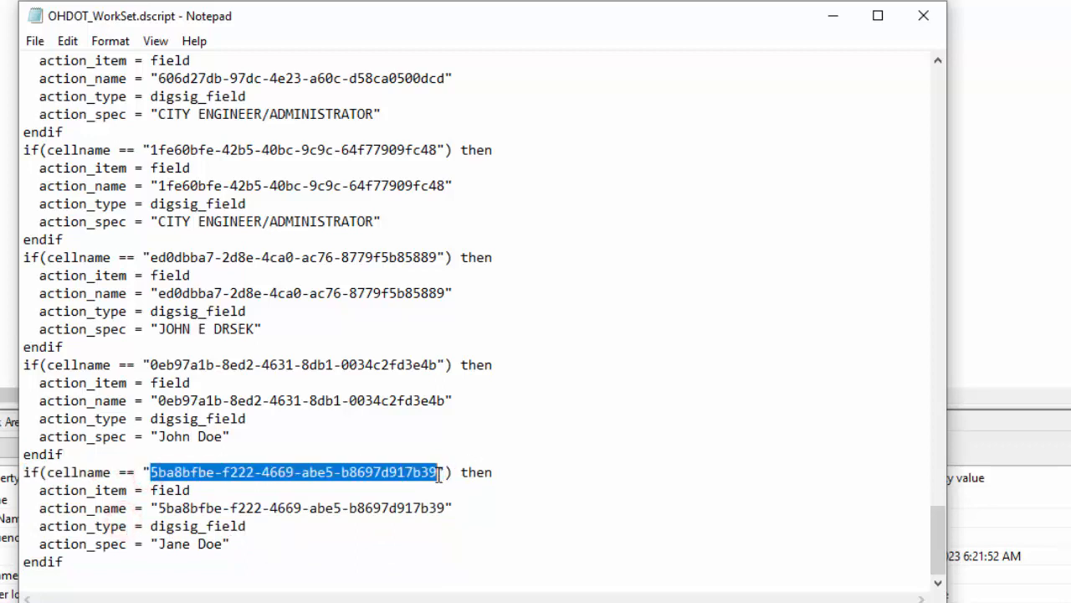
pyautogui.click(178, 507)
pyautogui.click(159, 472)
pyautogui.click(159, 510)
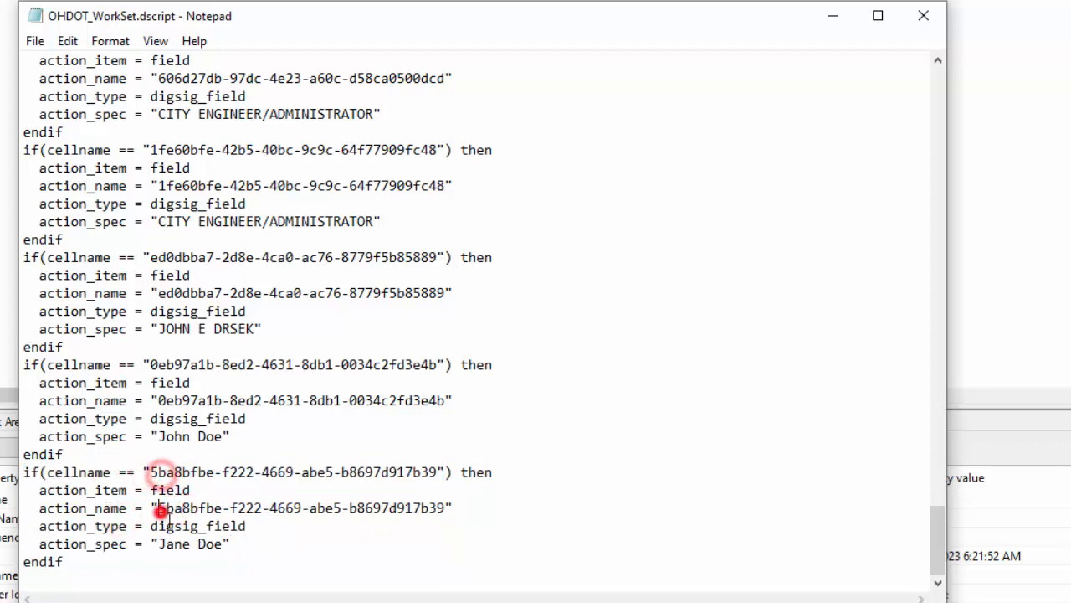
pyautogui.keyDown('shift'); pyautogui.click(253, 528); pyautogui.keyUp('shift')
pyautogui.click(318, 545)
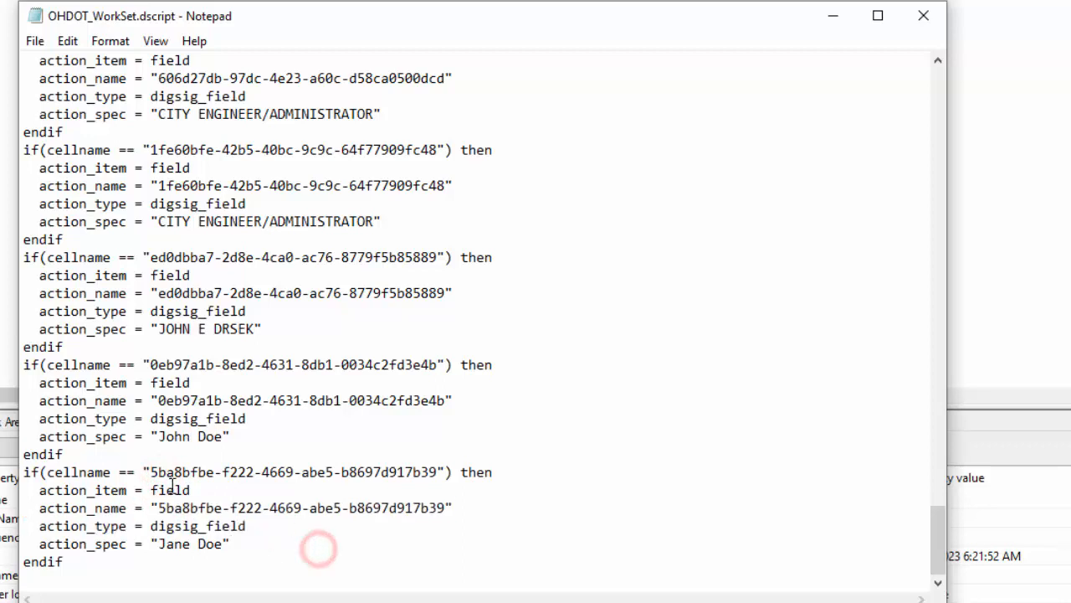